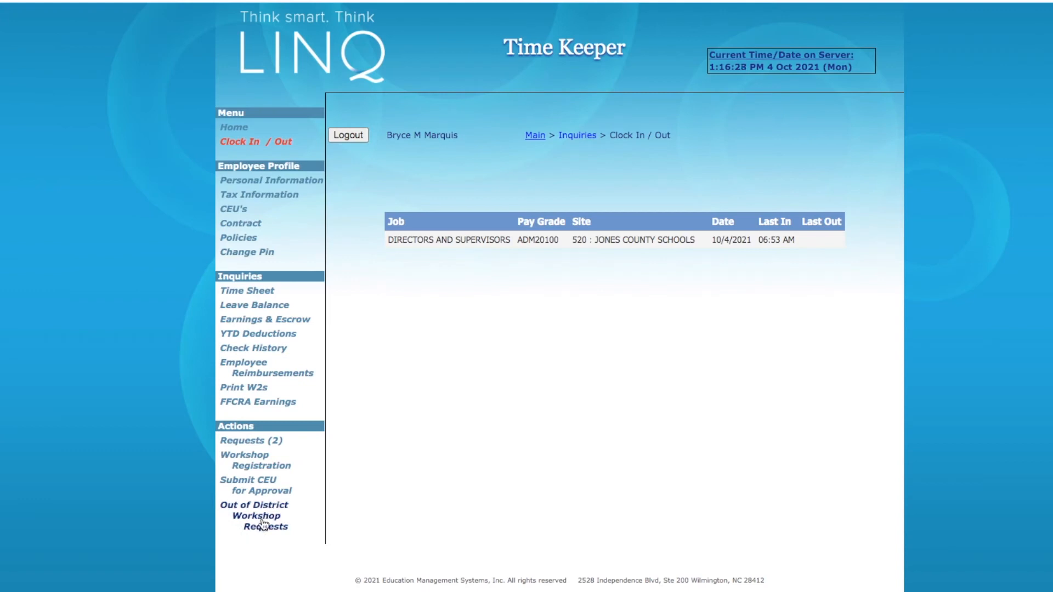
Start a new out-of-district workshop request and add a new entry under its registration and other fees.
left_click(263, 524)
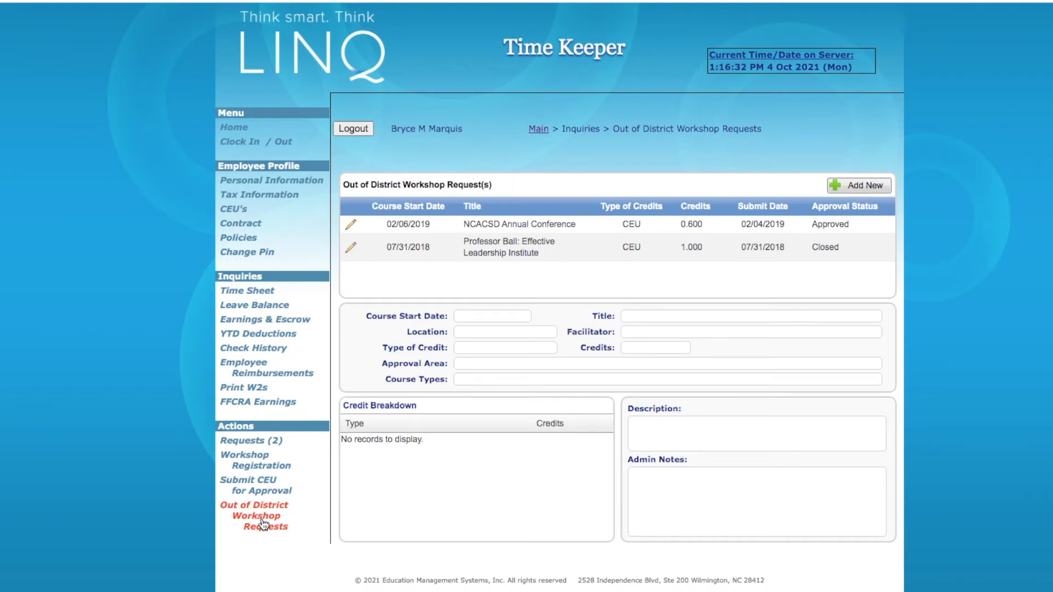
left_click(851, 187)
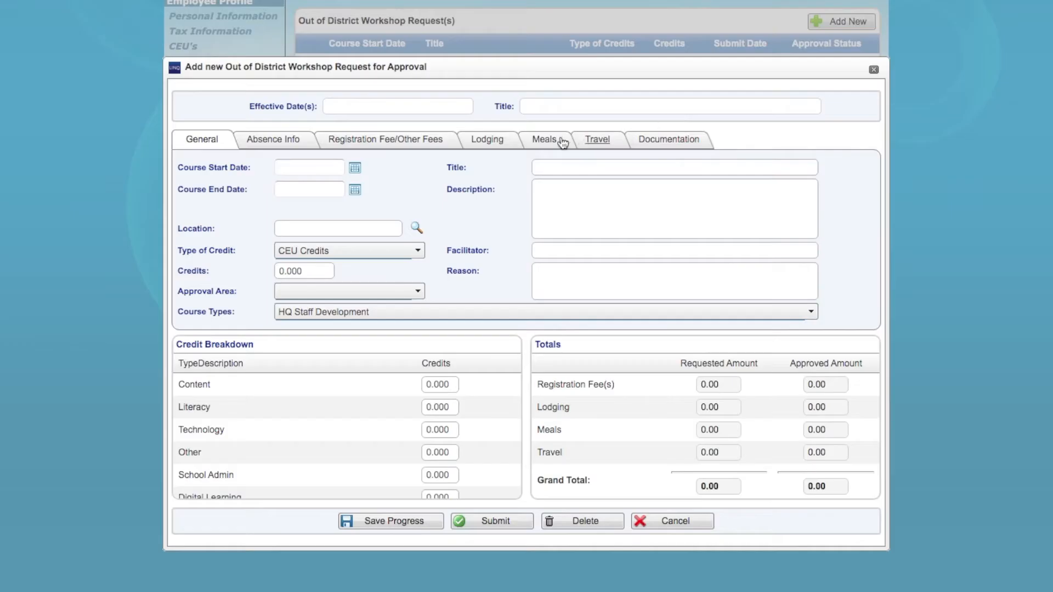
left_click(383, 146)
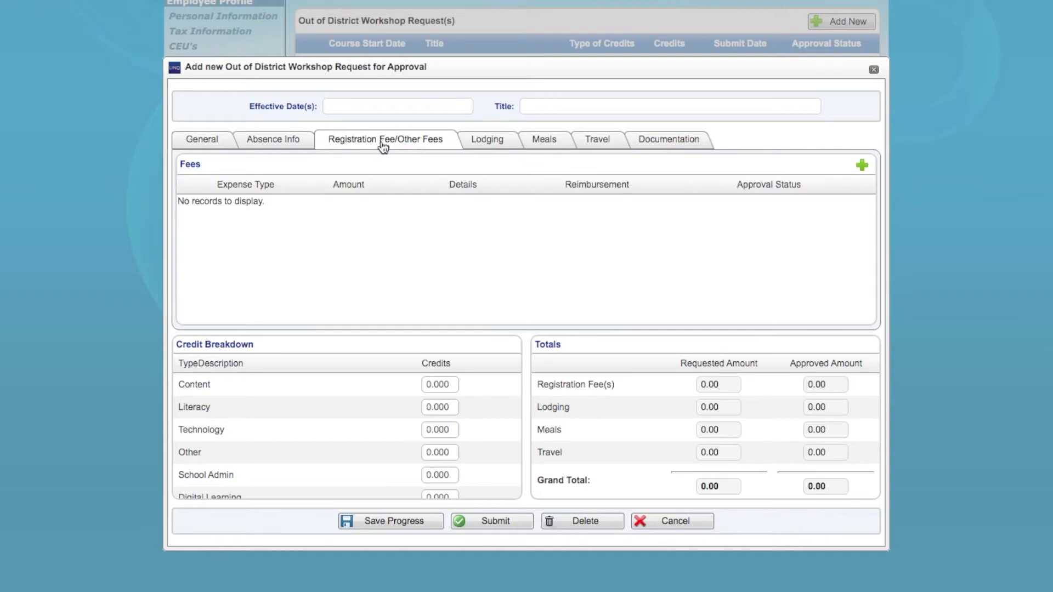
scroll(374, 450, "down", 1)
scroll(374, 450, "up", 1)
left_click(863, 166)
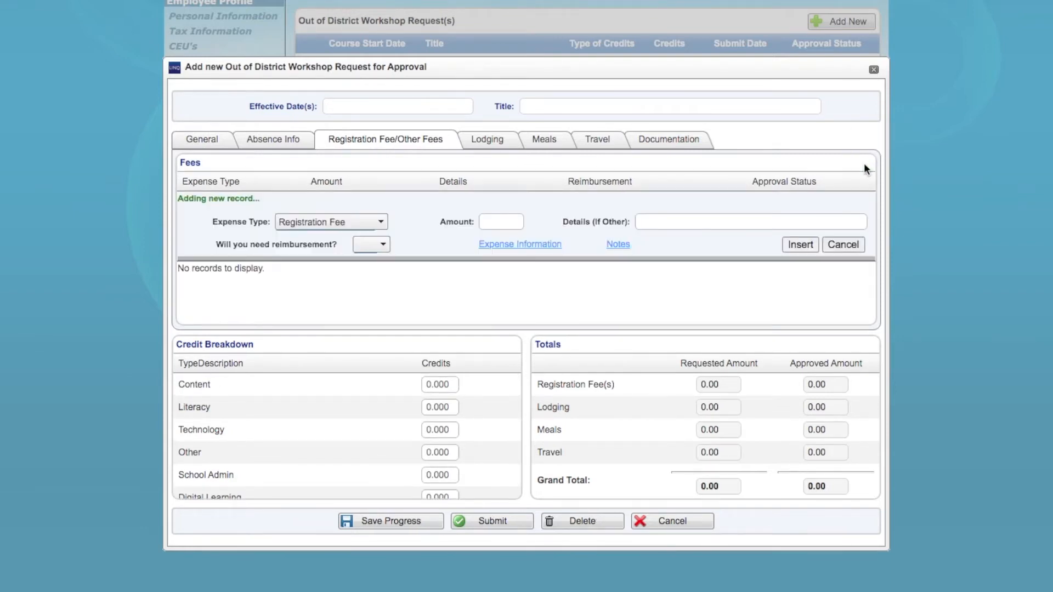
Set the registration fee amount to 190.00 and choose NO for needing reimbursement.
left_click(512, 221)
type("190.00")
left_click(800, 244)
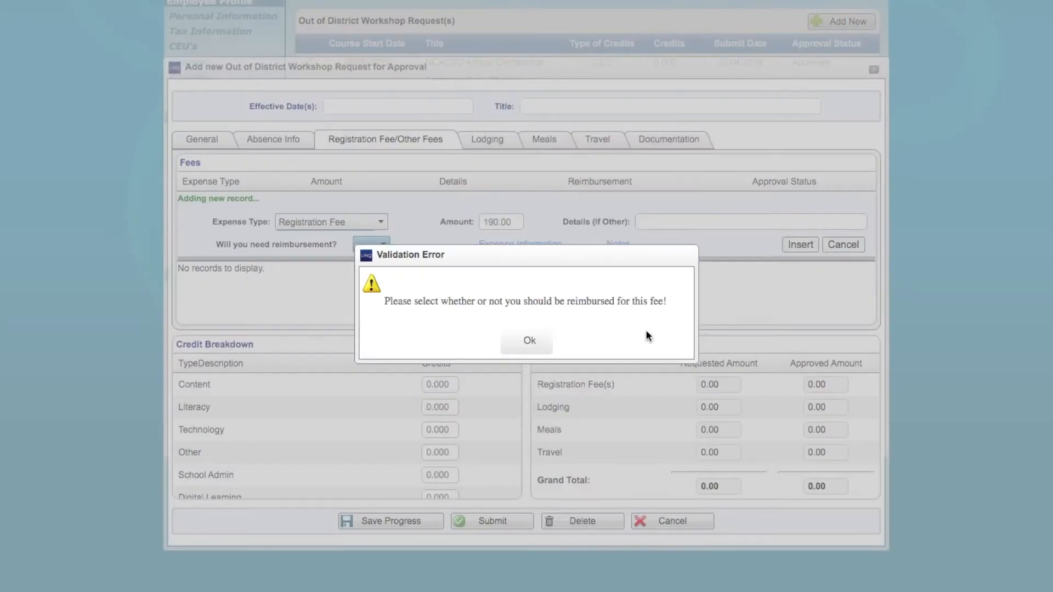
left_click(535, 342)
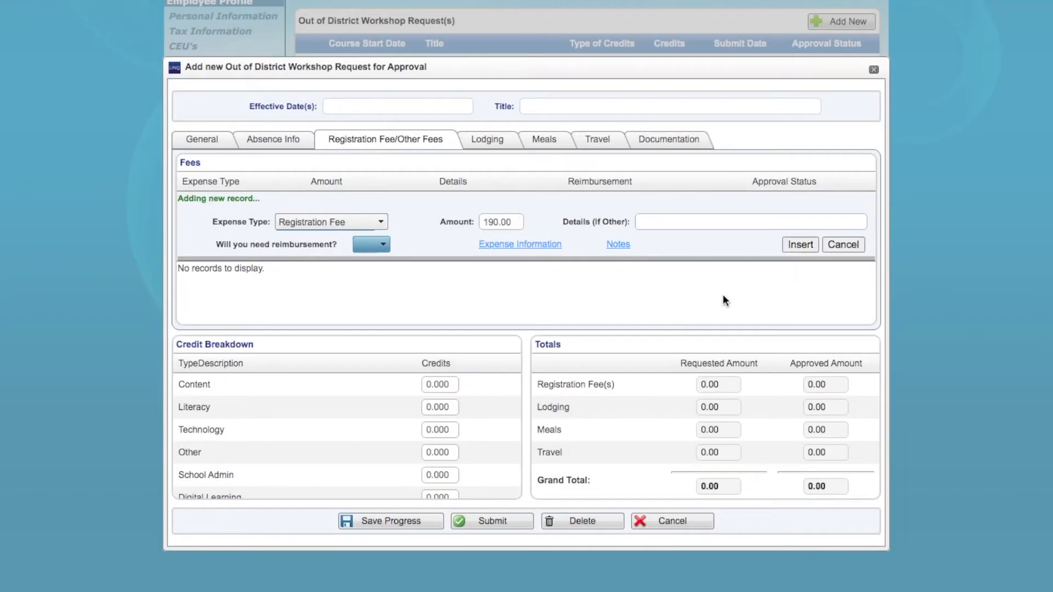
left_click(382, 244)
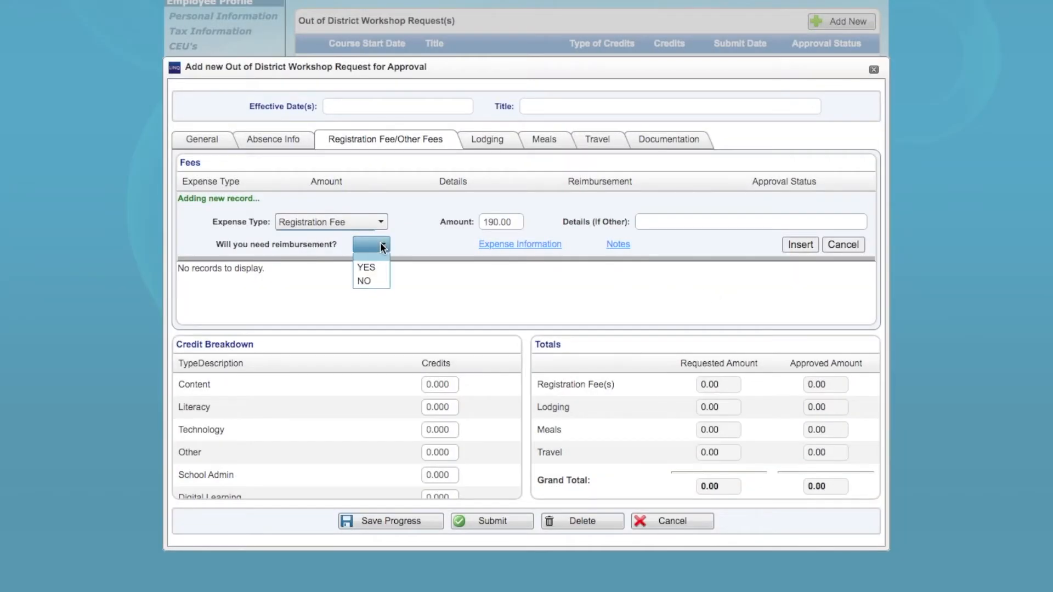
left_click(367, 287)
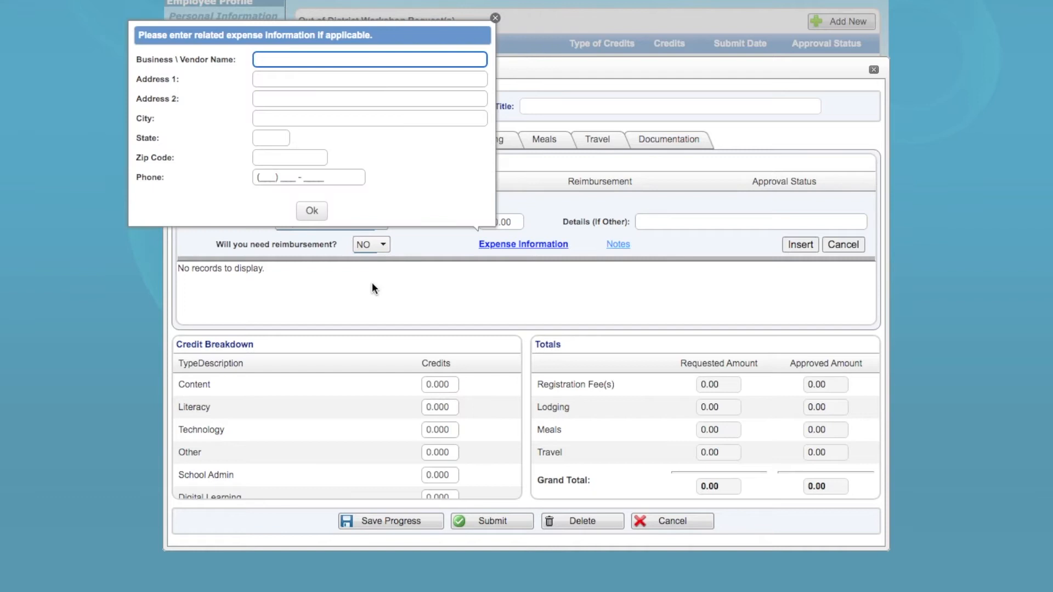
Fill in the fee's expense information with vendor PANC and its mailing address, and insert the fee record.
type("PANC")
key("Tab")
type("PANC Treasurer")
key("Tab")
key("Tab")
type("Hickory")
left_click(370, 99)
type("432 4th Avenue SW")
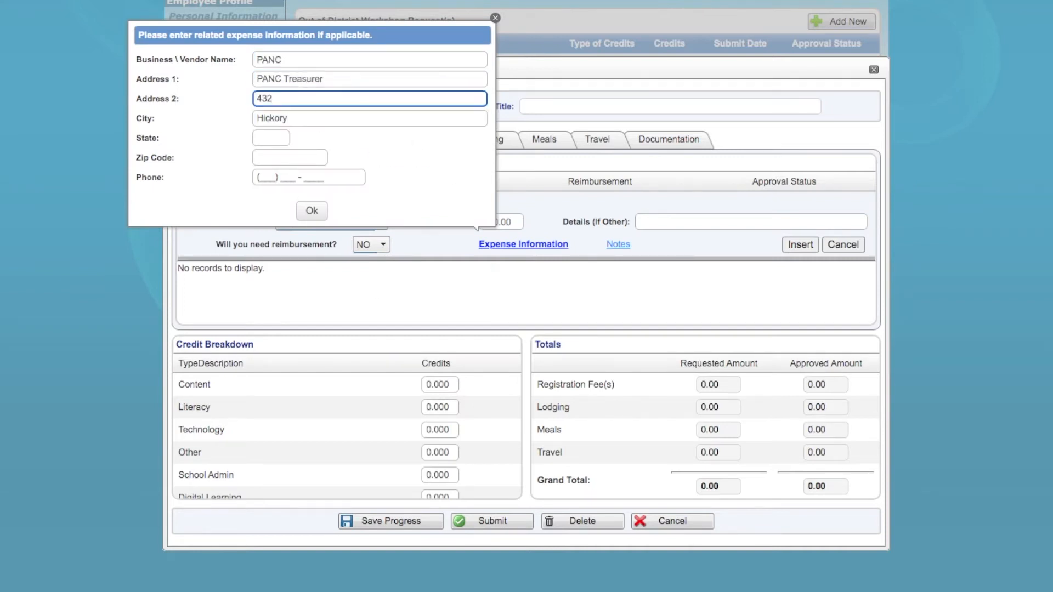
left_click(271, 138)
type("NC")
key("Tab")
type("28602")
key("Tab")
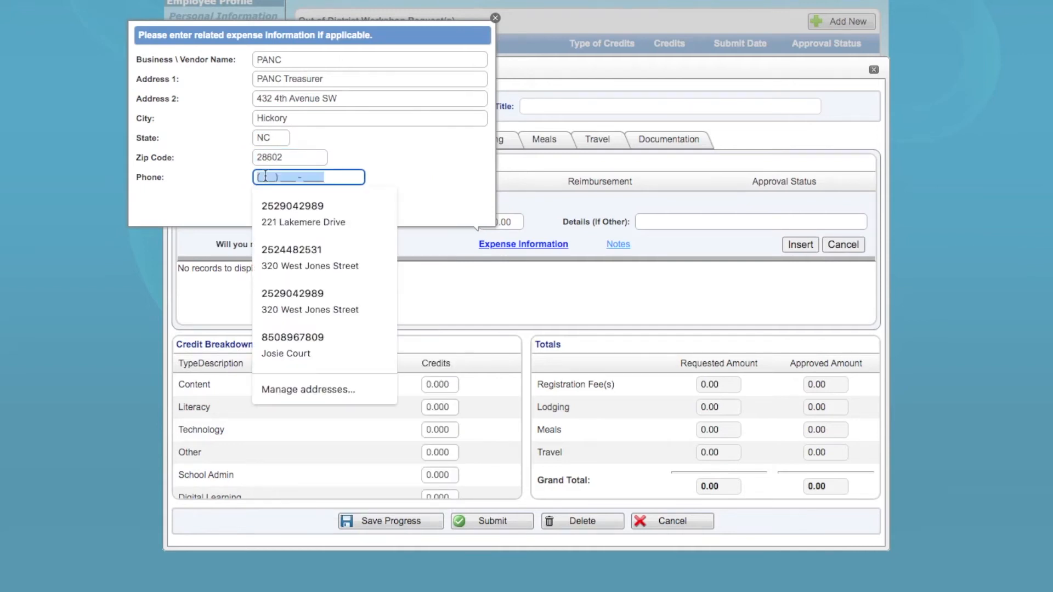
left_click(312, 209)
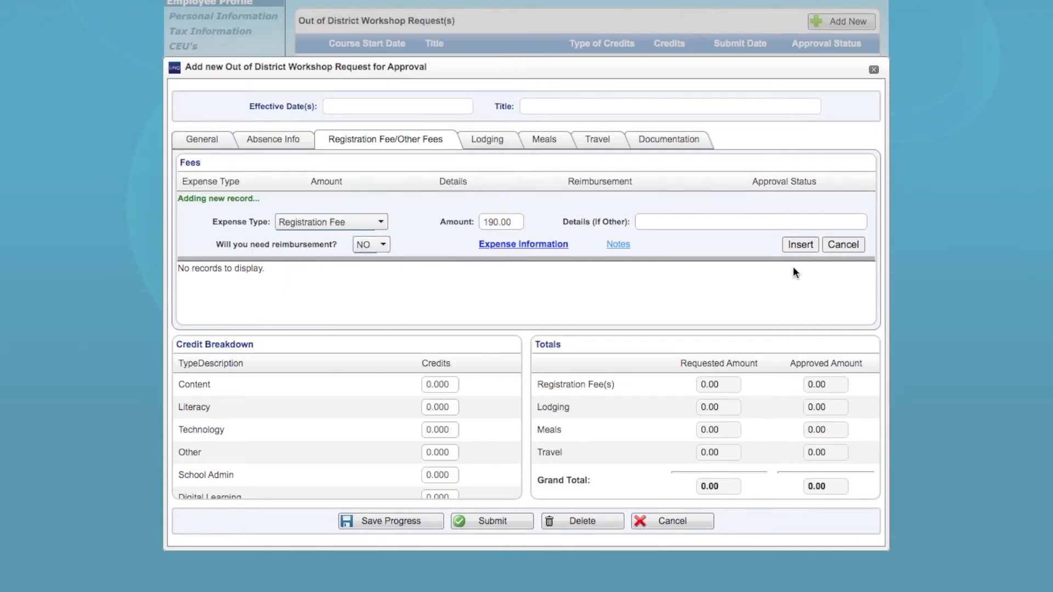
left_click(802, 246)
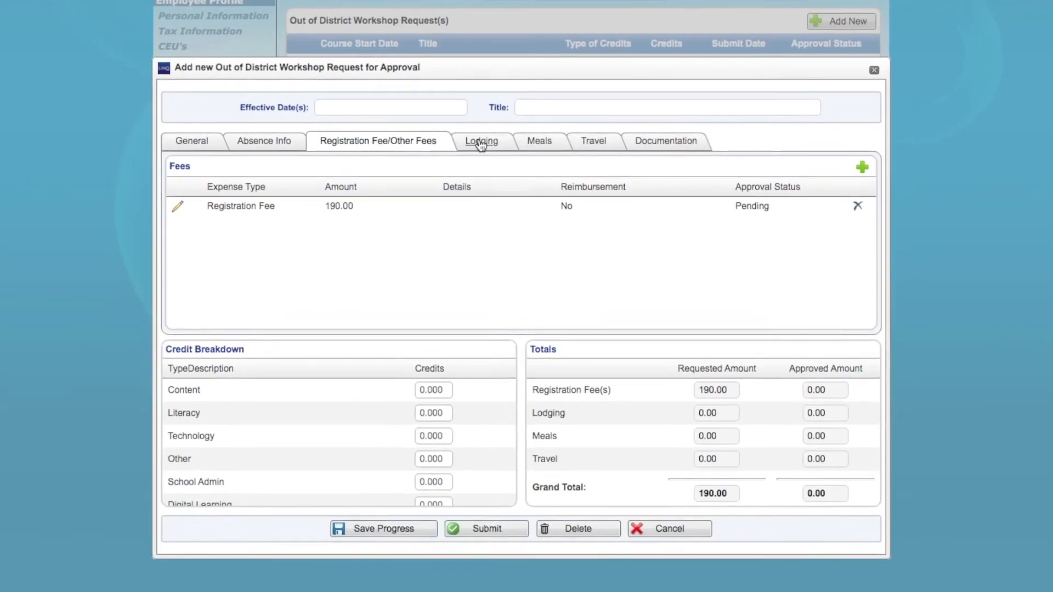
Add a new lodging entry with the hotel name Crowne Plaza Asheville.
left_click(481, 143)
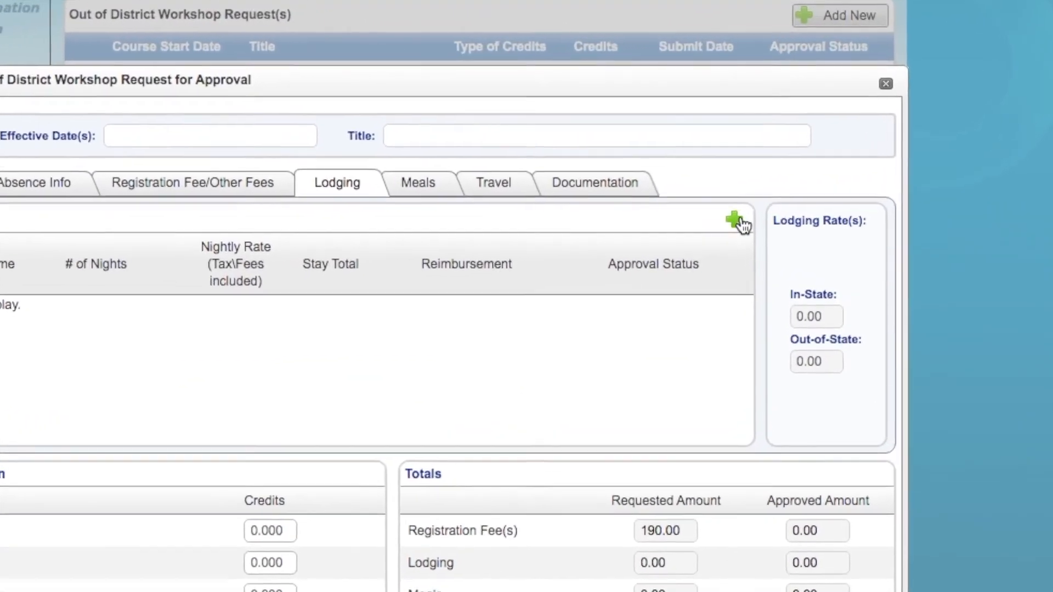
left_click(739, 213)
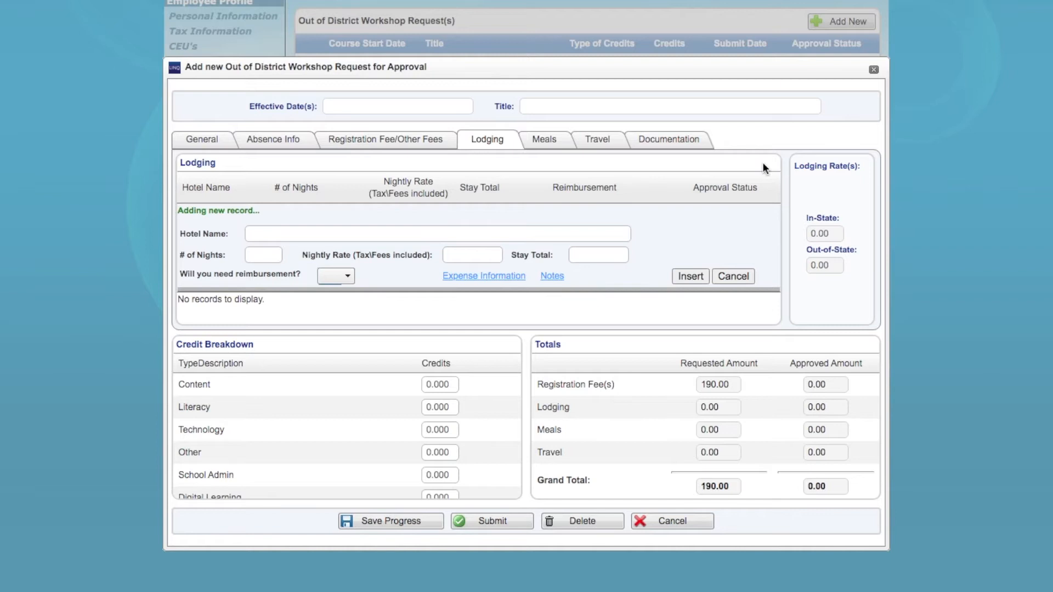
left_click(463, 231)
type("Crown")
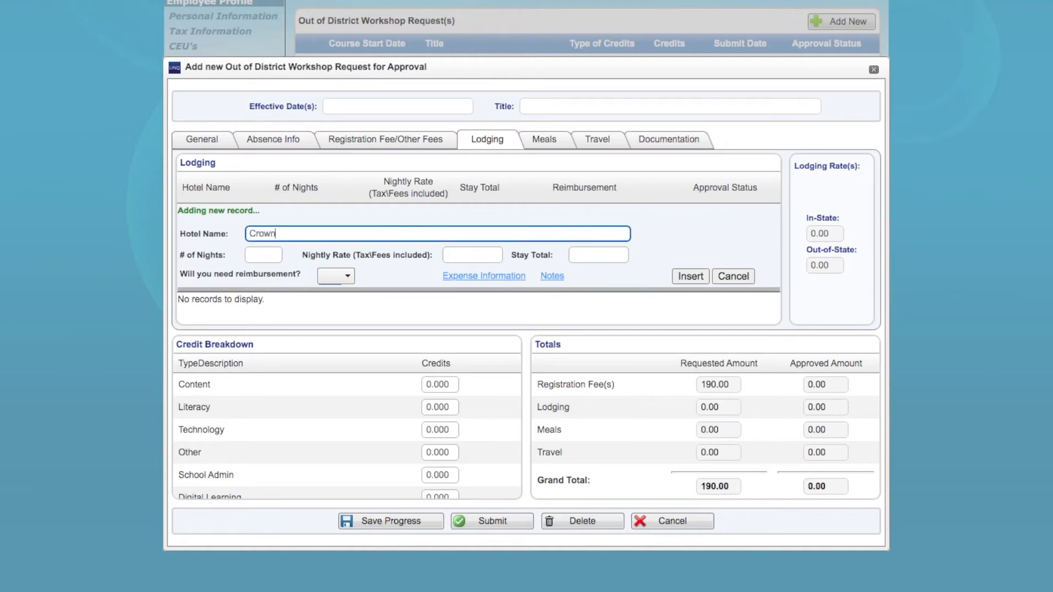
type("e Plaza Asheville")
Set the stay to 3 nights at a nightly rate of 149.00 and choose NO for needing reimbursement.
left_click(266, 256)
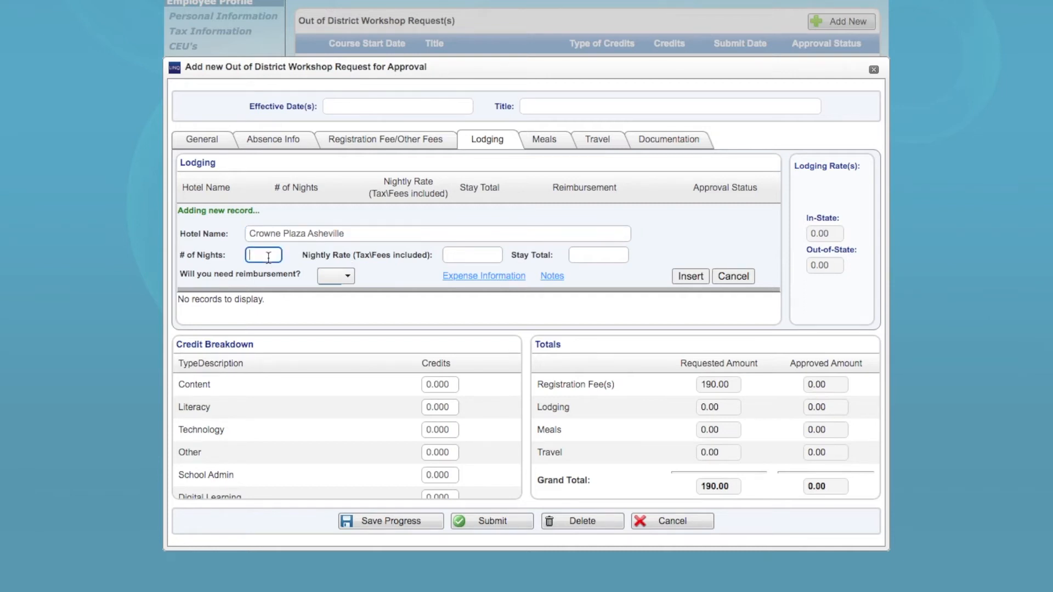
type("3")
left_click(450, 254)
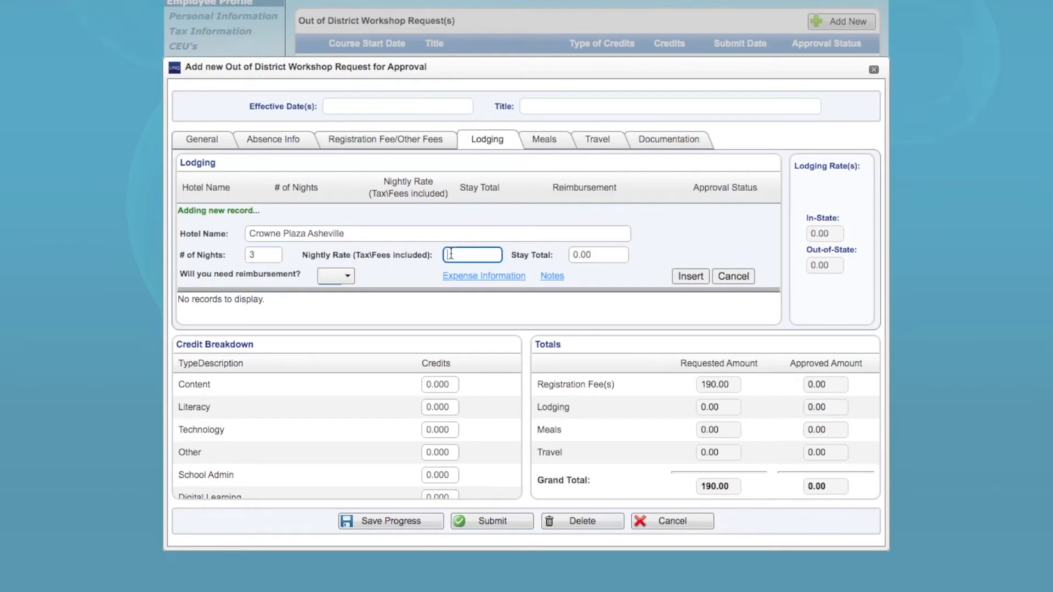
type("149.00")
double_click(586, 254)
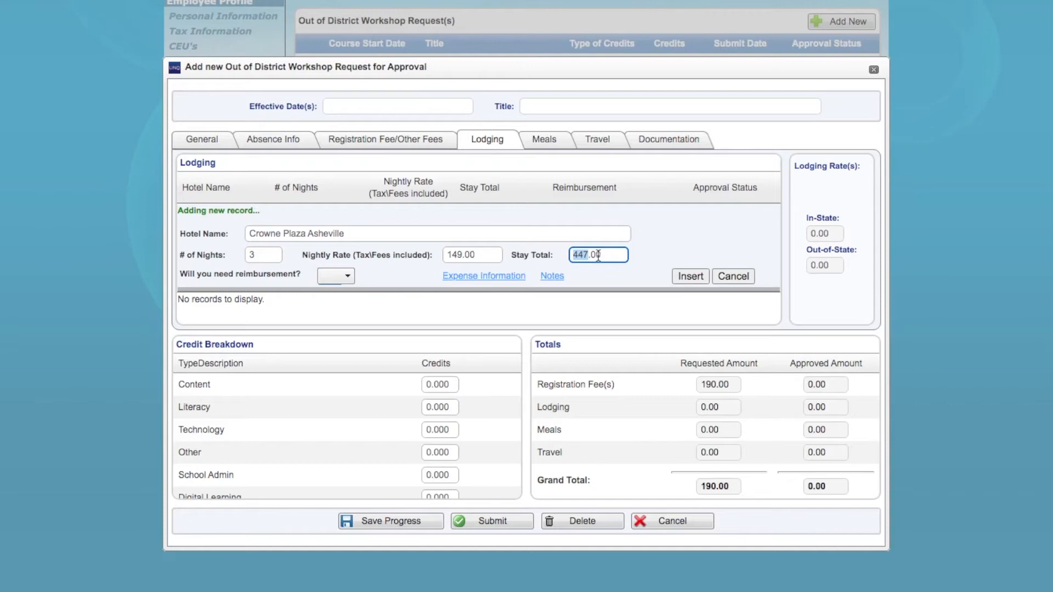
left_click(348, 277)
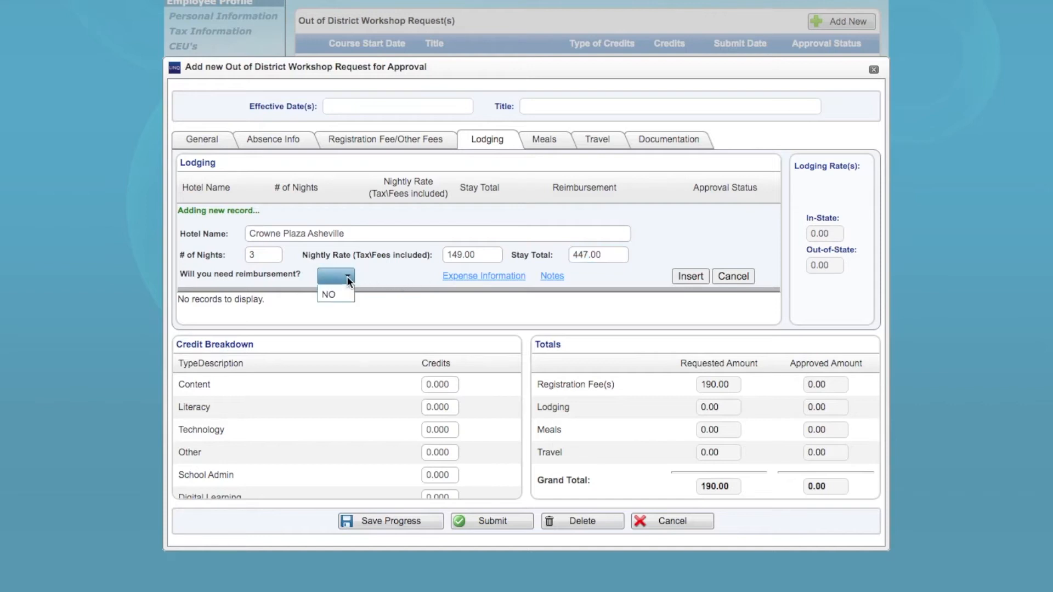
left_click(330, 318)
Enter Crowne Plaza Asheville and its mailing address as the lodging expense information, and insert the lodging record.
left_click(331, 91)
type("Crowne Plaza Asheville")
left_click(290, 111)
type("1 Resort Drive")
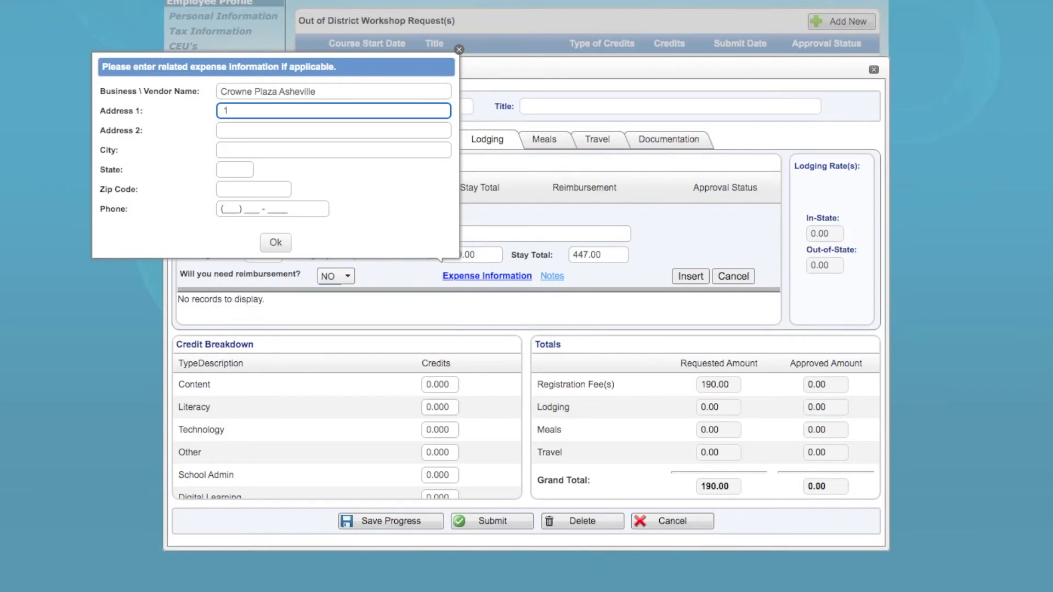
left_click(258, 155)
type("Asheville")
key("Tab")
type("NC")
key("Tab")
type("28806")
left_click(274, 242)
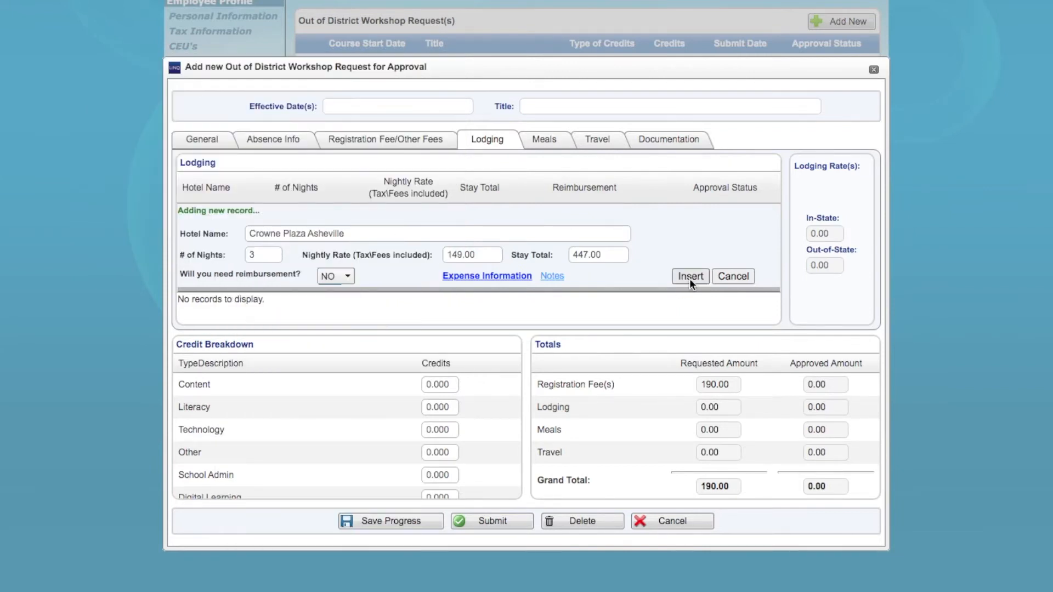
left_click(690, 277)
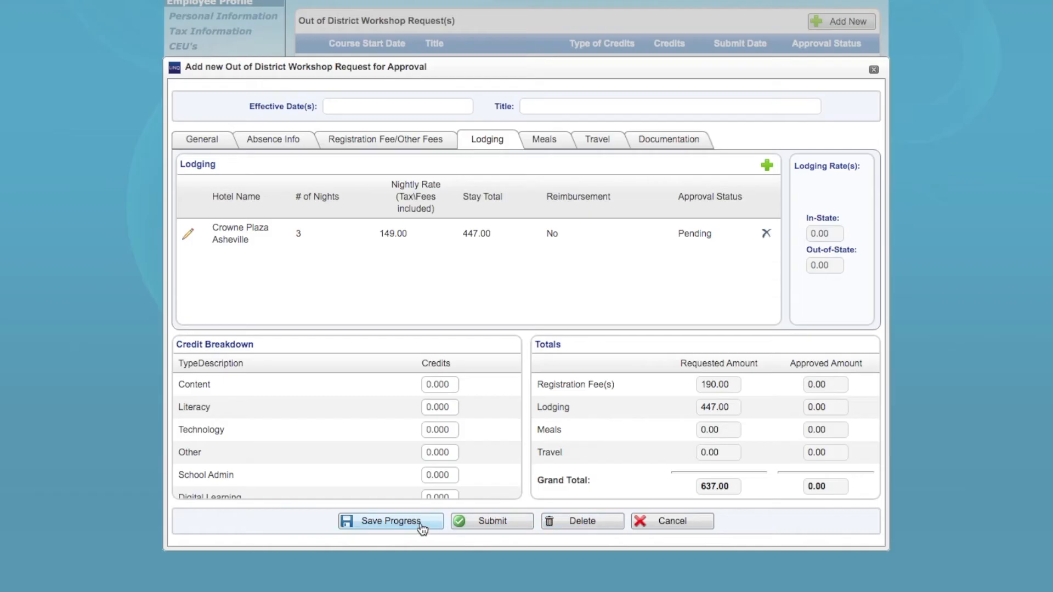
Try to save the workshop request's progress.
left_click(421, 522)
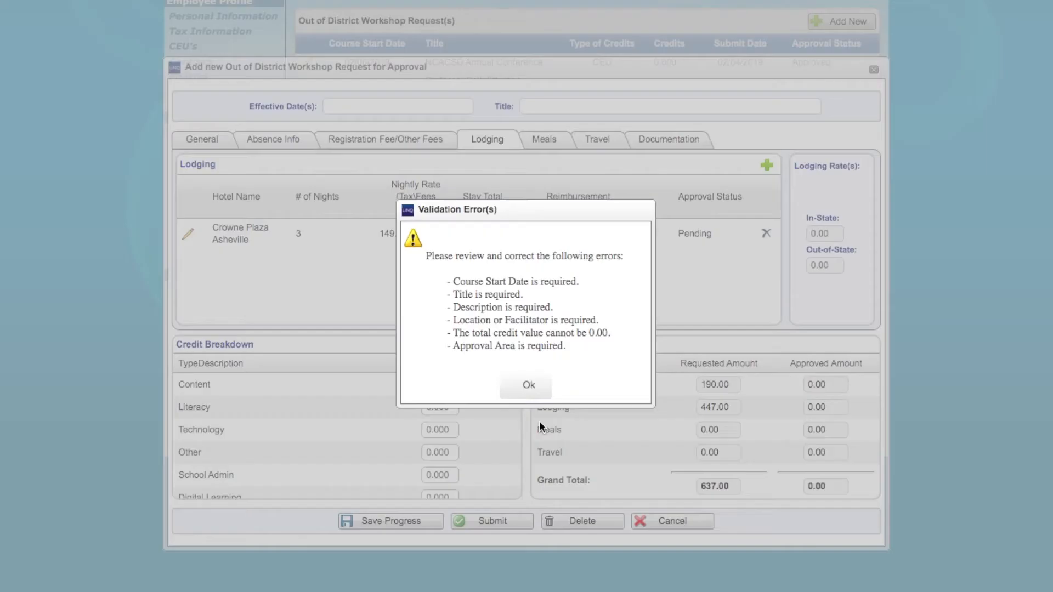
left_click(531, 386)
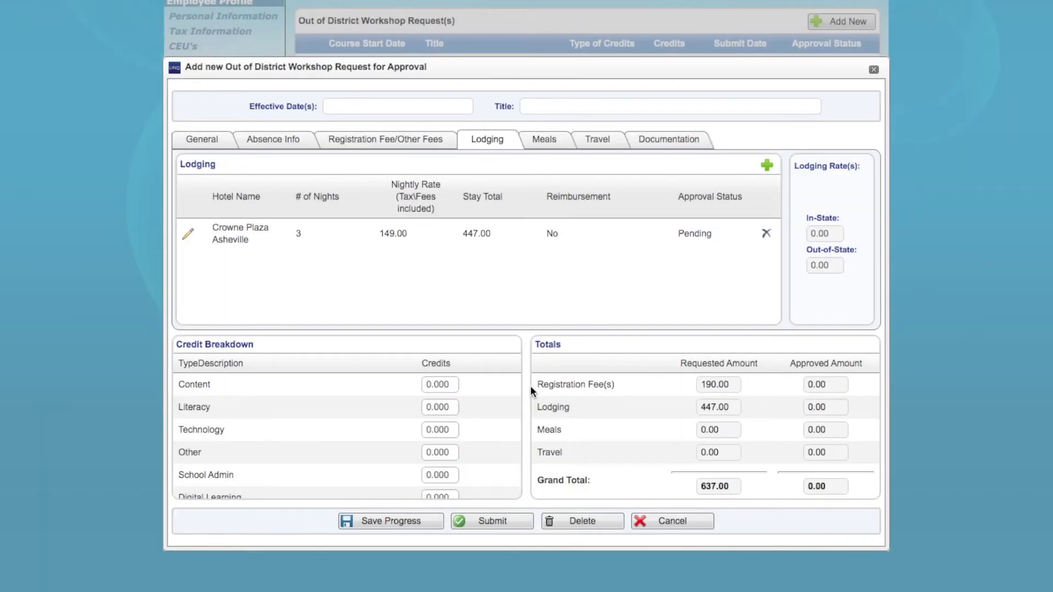
In the general details, set the course dates to 10/17/2021 through 10/20/2021, the location to Asheville and the approval area to Central Office.
left_click(202, 138)
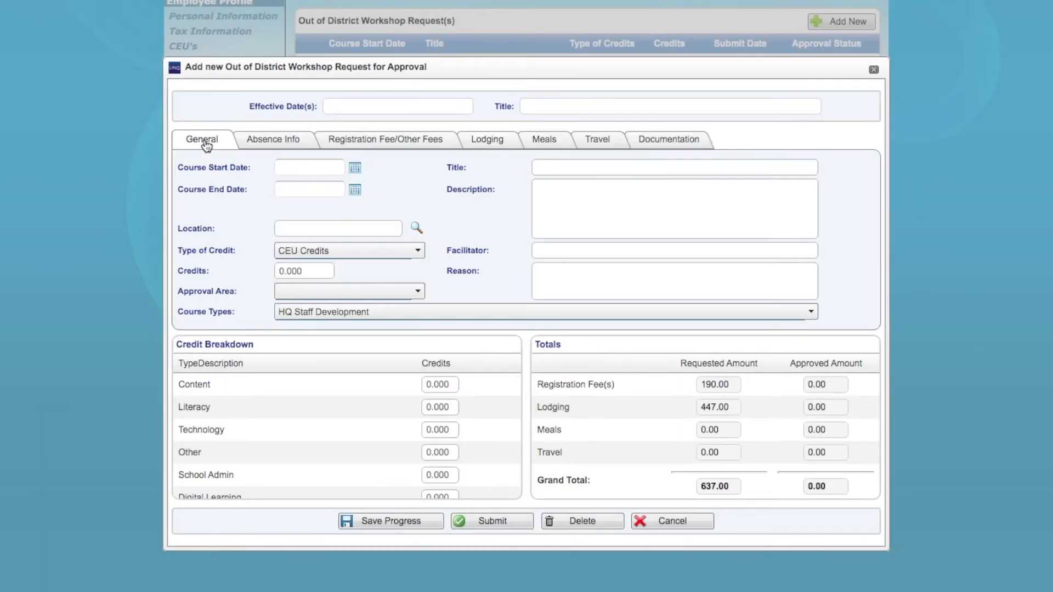
left_click(355, 169)
left_click(208, 268)
left_click(355, 189)
left_click(271, 289)
left_click(326, 228)
type("Asheville")
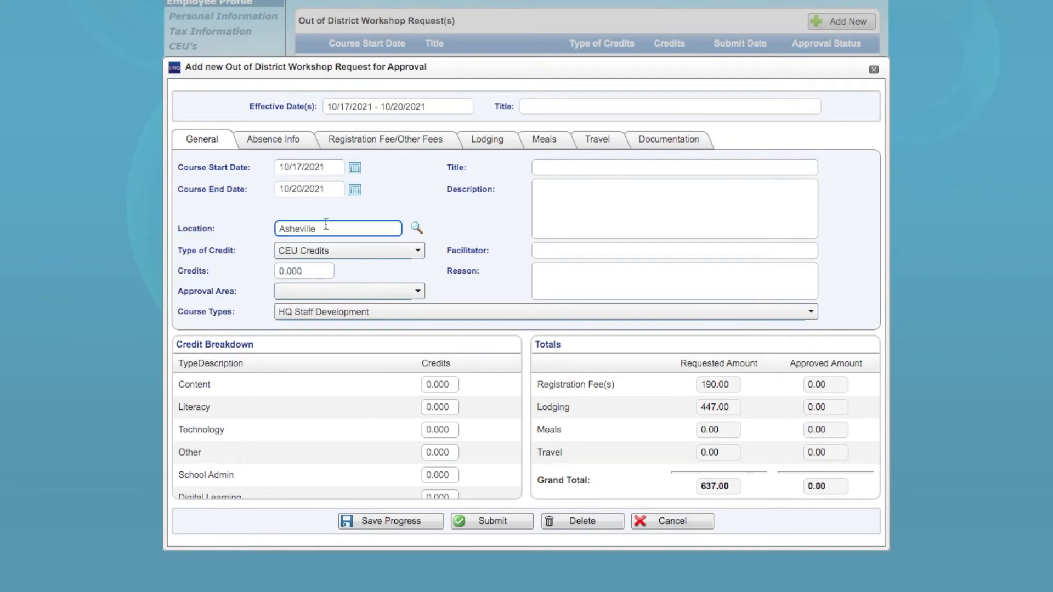
left_click(420, 292)
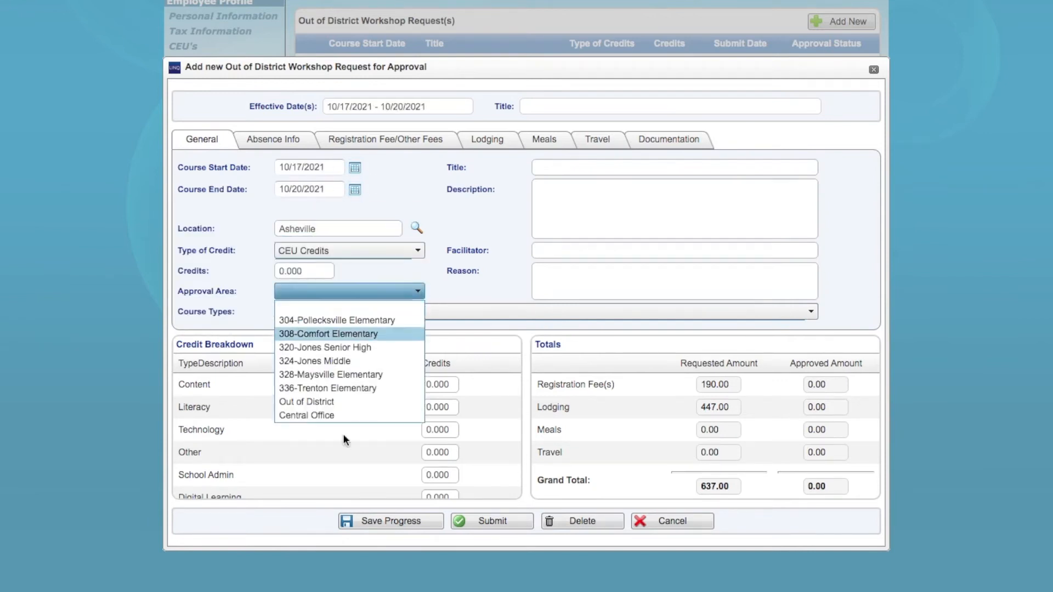
left_click(341, 417)
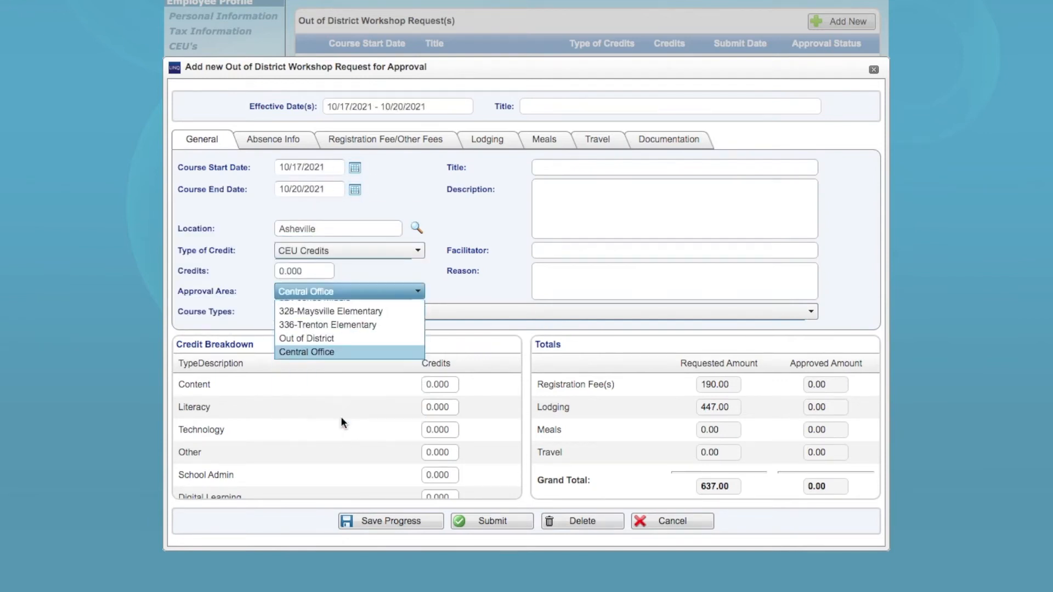
left_click(484, 293)
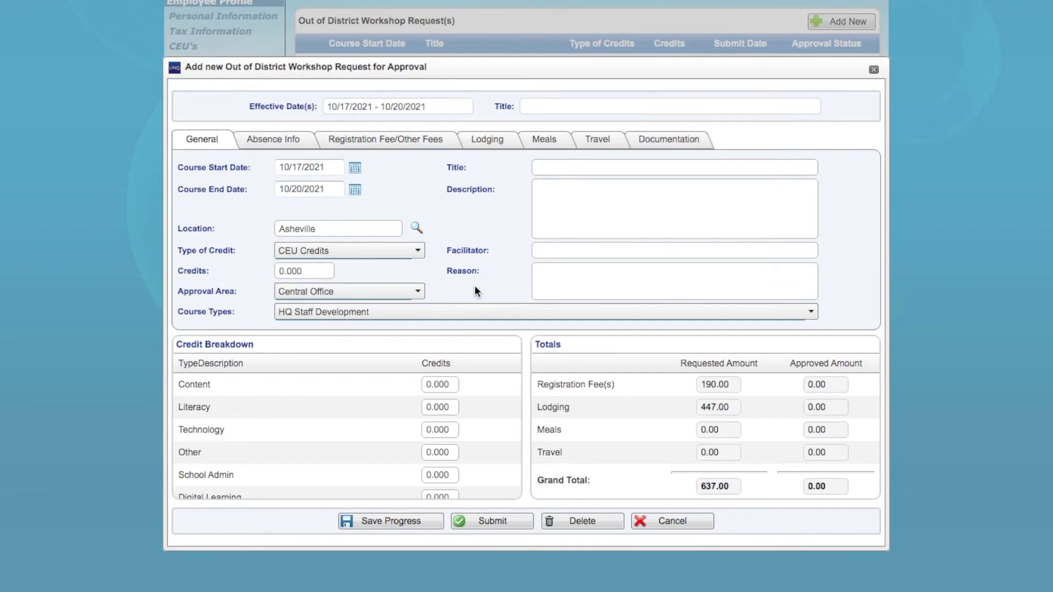
Enter the title FALL PANC Conference, the facilitator PANC and the reason HR/Personnel.
left_click(554, 168)
type("FALL PANC Conference")
left_click(554, 249)
type("PANC")
key("Tab")
type("HR/Personnel")
Set the course credits to 10.0 and look through the course types.
left_click(326, 272)
type("10.0")
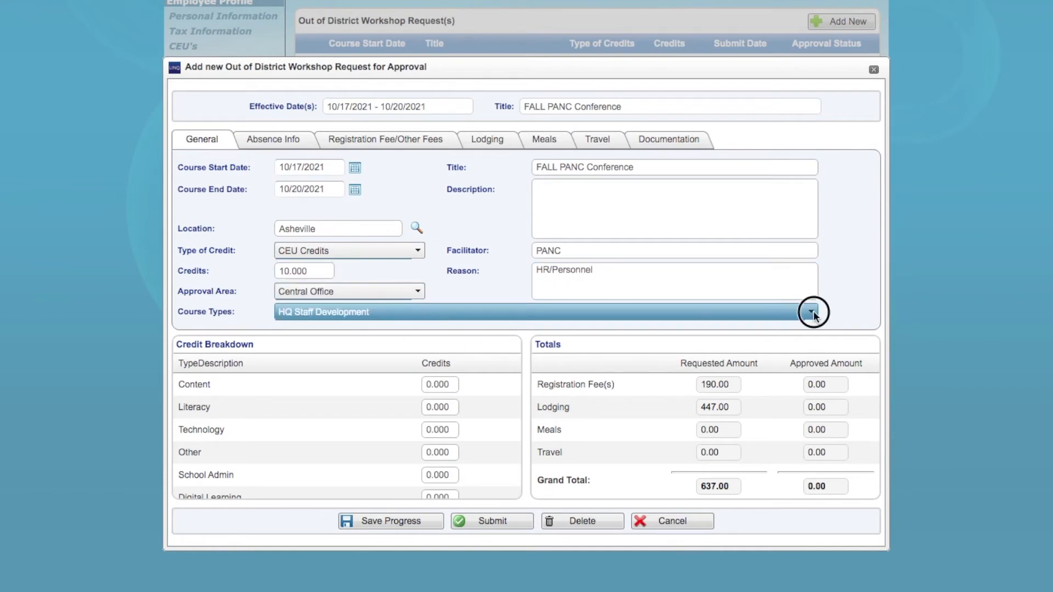
left_click(814, 314)
left_click(814, 311)
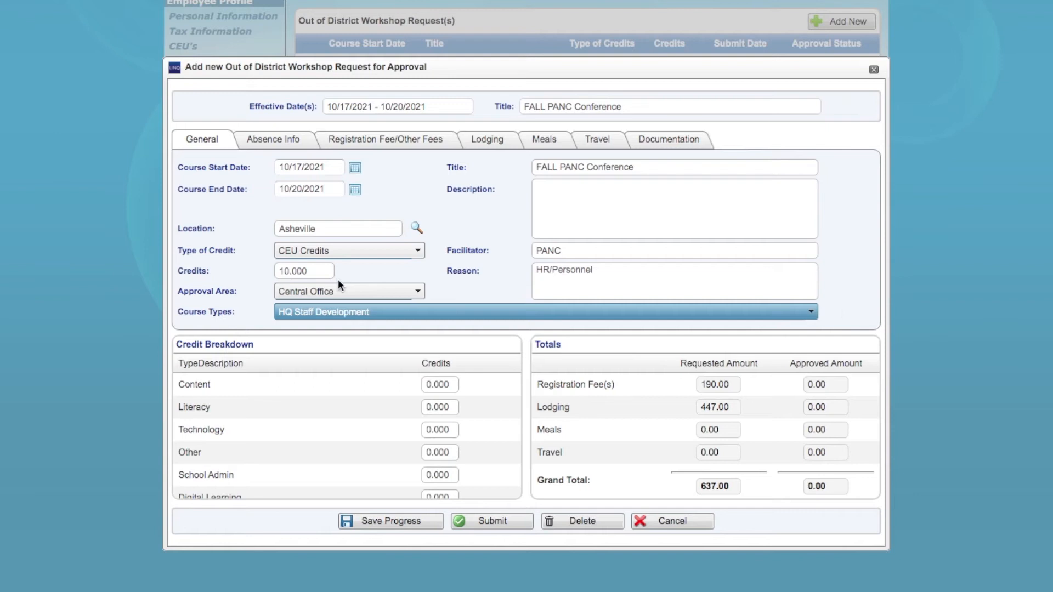
Set the course credits to 18 and allocate 18 credits to School Admin in the credit breakdown.
left_click(289, 271)
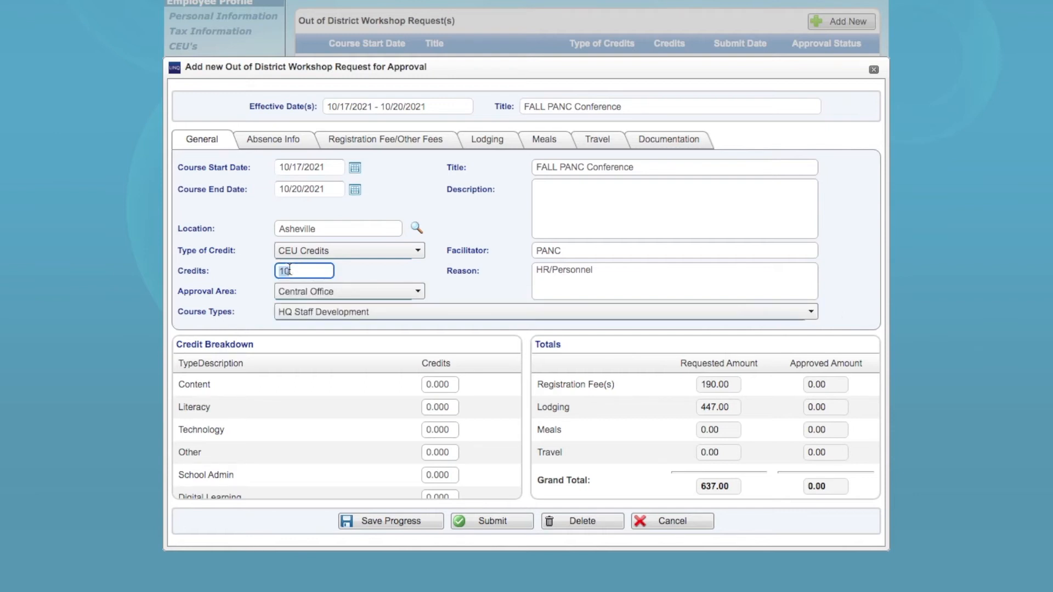
key("BackSpace")
type("18")
left_click(464, 295)
left_click(449, 476)
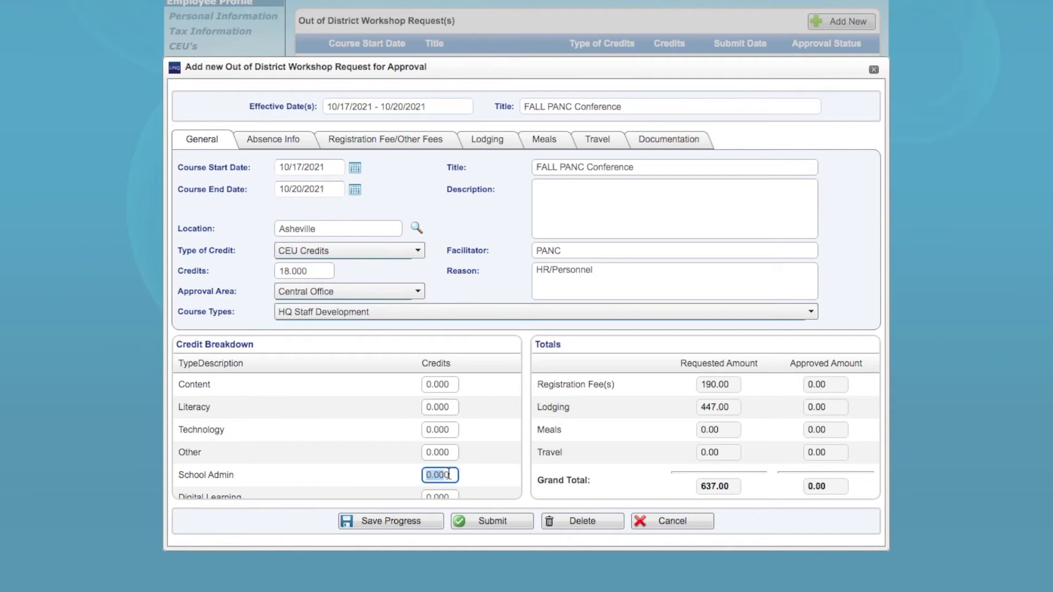
type("18")
key("Delete")
left_click(343, 487)
Try to save the progress of the FALL PANC Conference request.
left_click(382, 523)
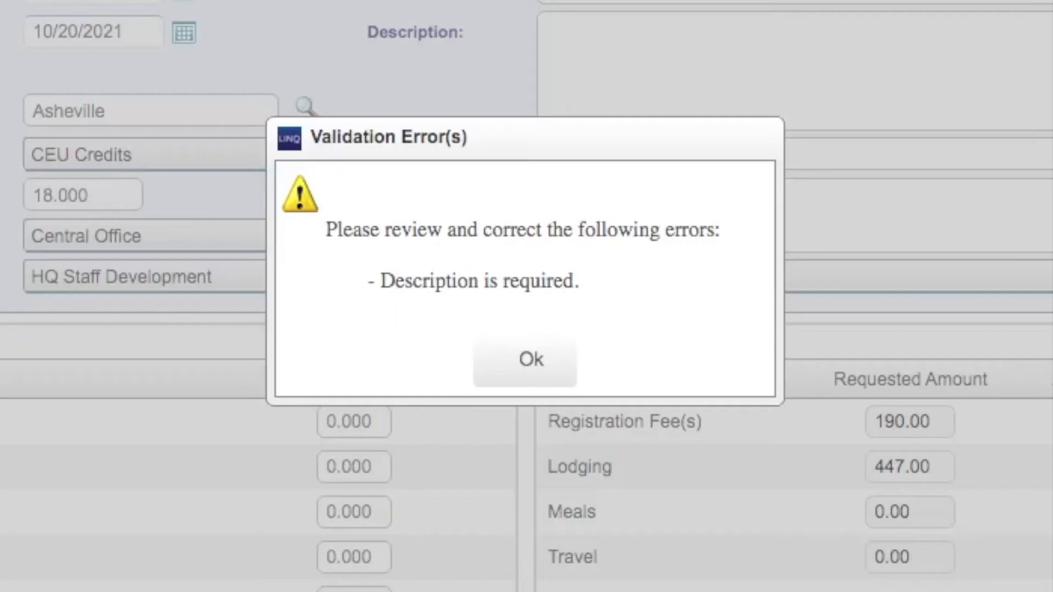
left_click(527, 354)
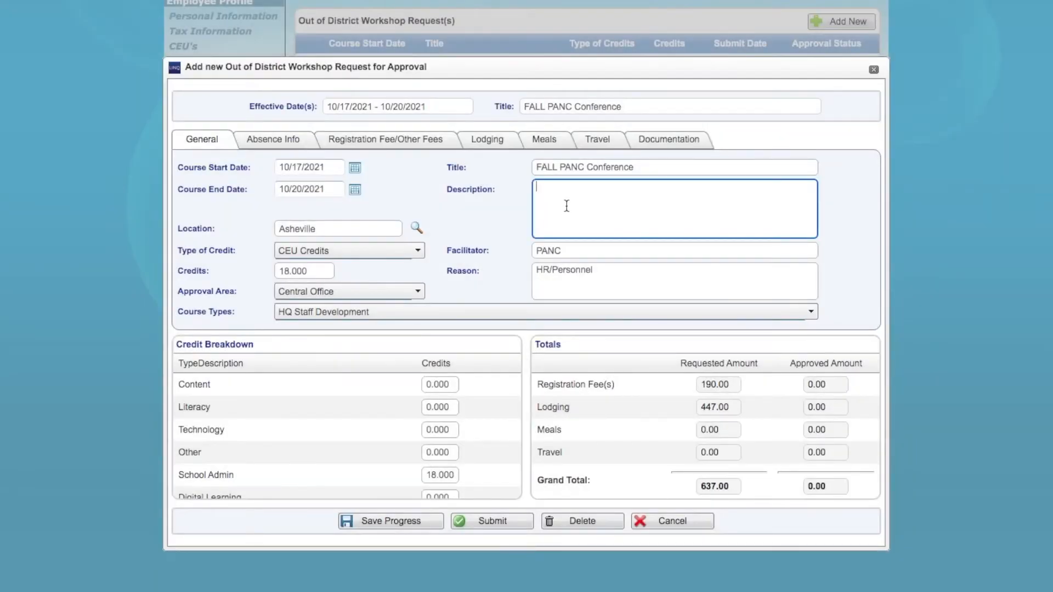
Enter the description Personnel and School Law and save the request's progress.
type("Personnel and School Law")
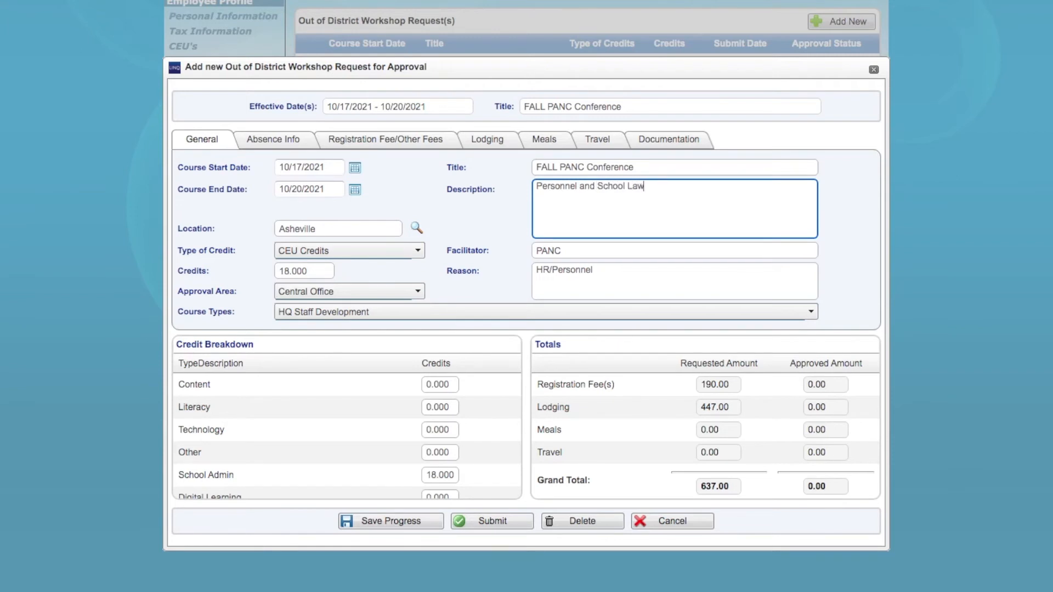
left_click(400, 522)
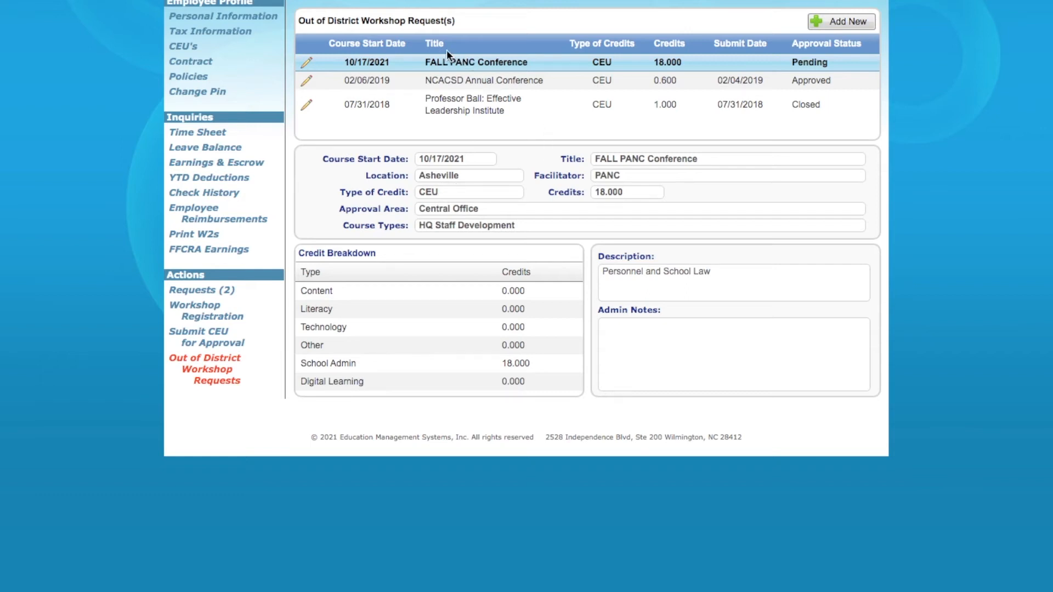
Reopen the FALL PANC Conference request and enter one breakfast, one lunch and one dinner for the meals.
left_click(440, 62)
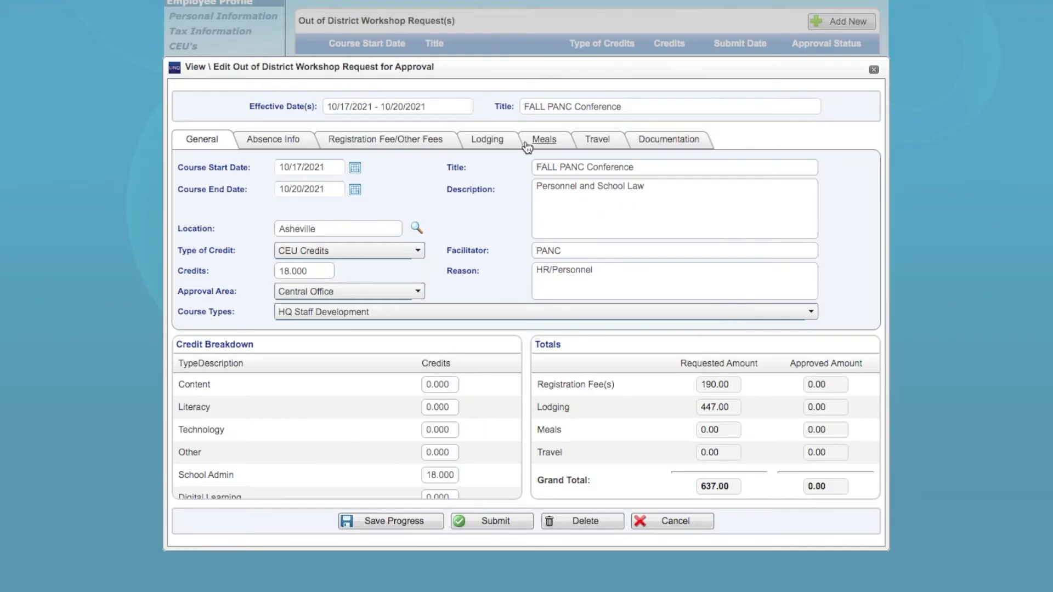
left_click(555, 143)
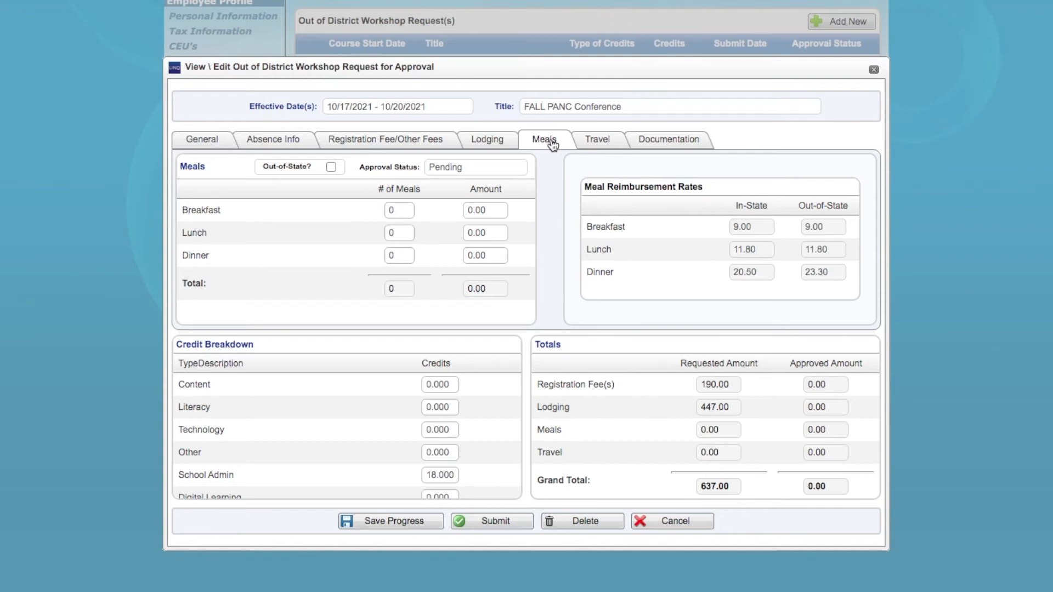
left_click(401, 256)
double_click(401, 256)
type("1")
left_click(395, 234)
type("1")
type("1")
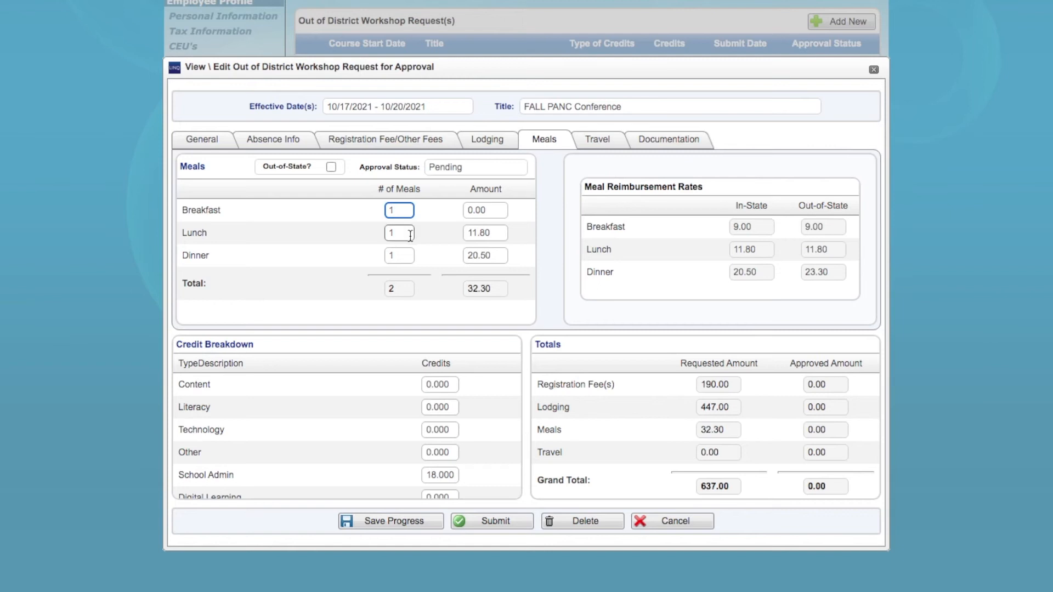
Set the number of dinners to 3 and save the request's progress.
left_click(395, 255)
key("BackSpace")
type("3")
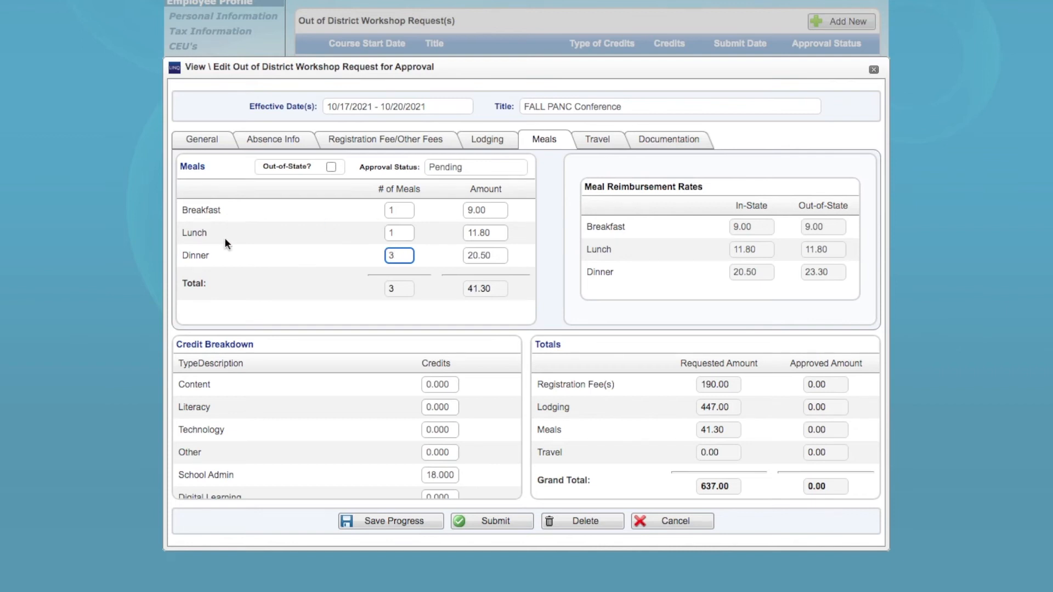
left_click(305, 255)
left_click(379, 524)
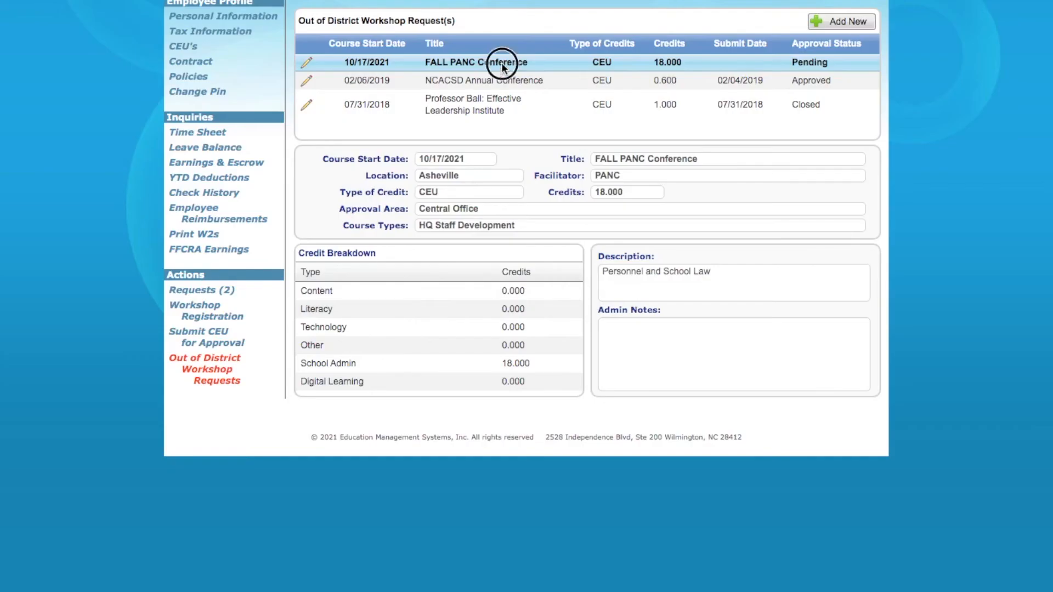
Reopen the FALL PANC Conference request and start a Personal Vehicle travel record with reimbursement set to YES.
double_click(503, 65)
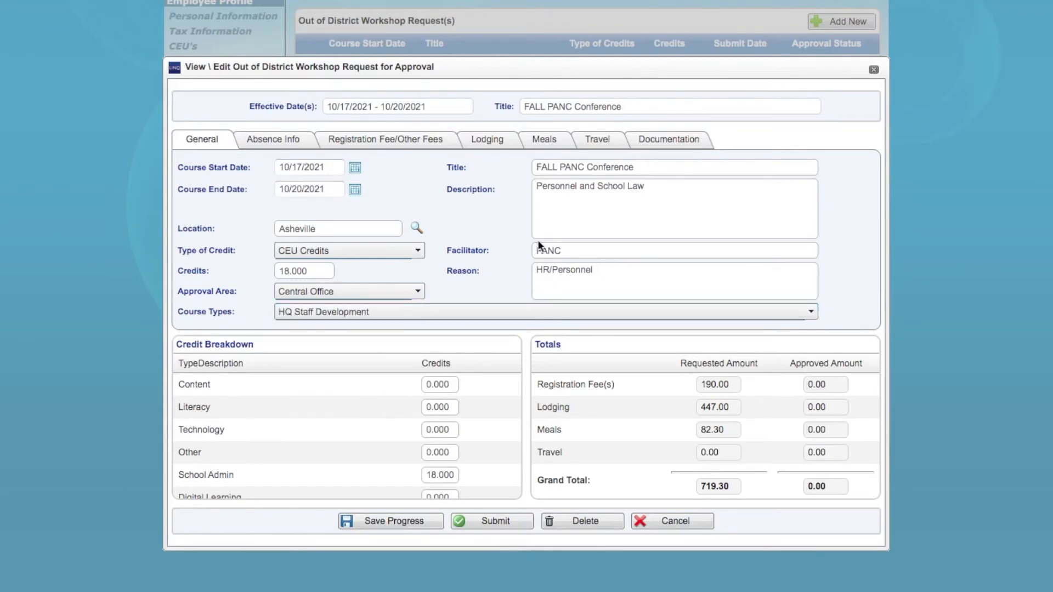
left_click(600, 141)
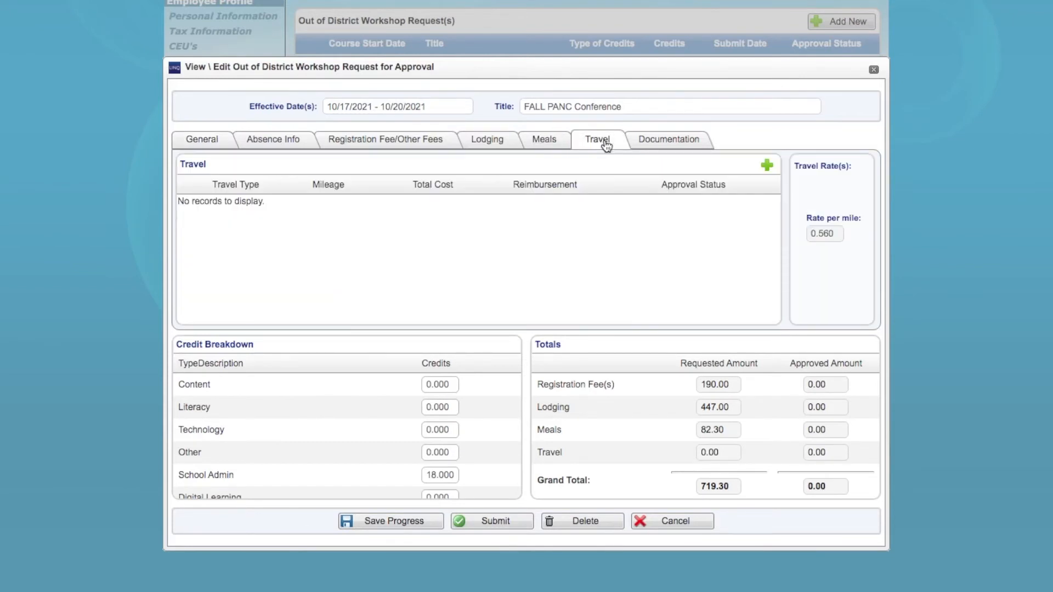
left_click(767, 166)
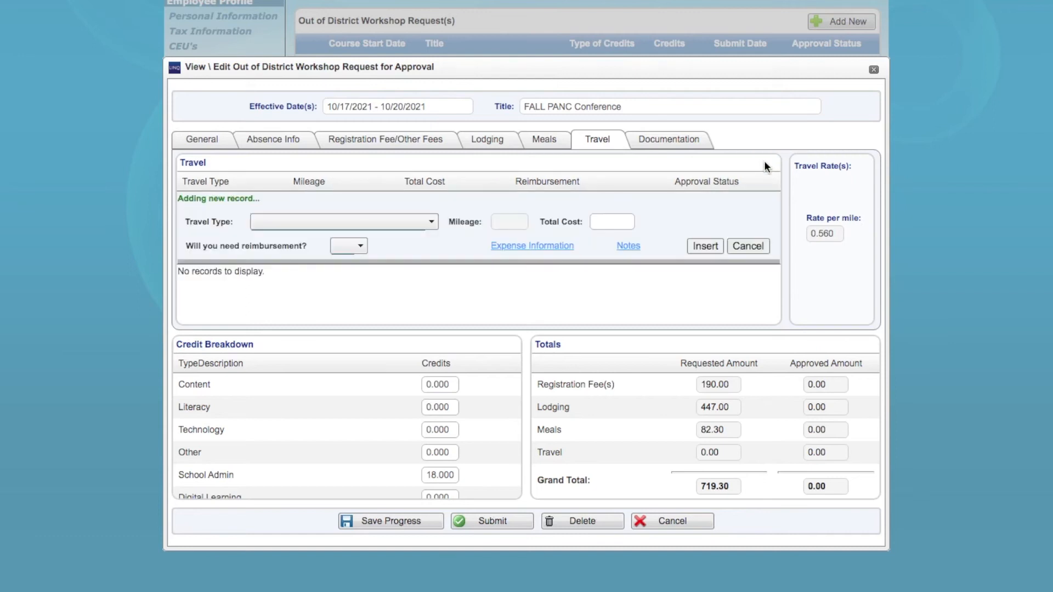
left_click(431, 223)
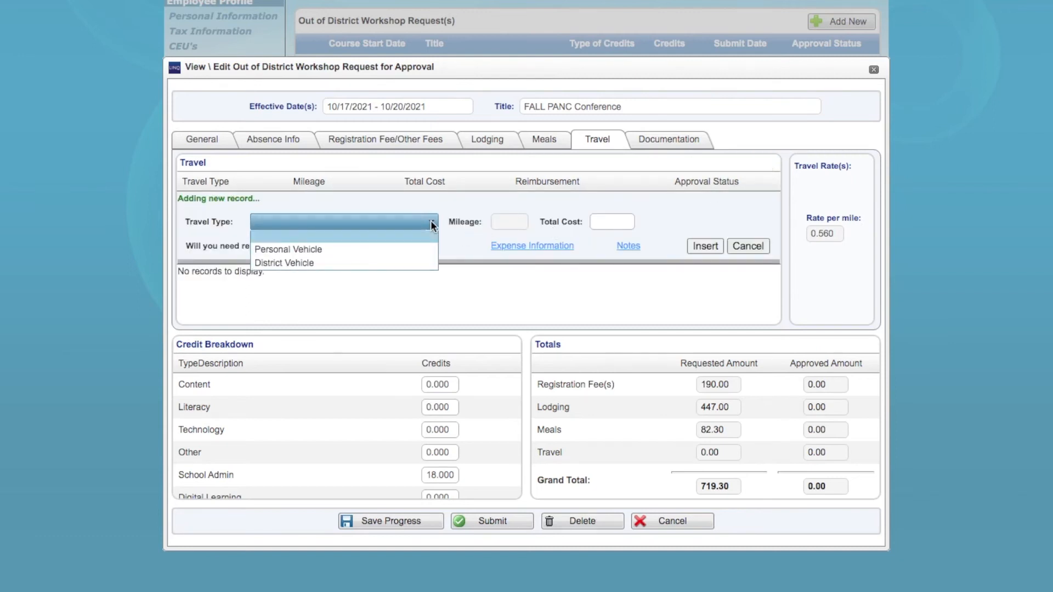
left_click(381, 250)
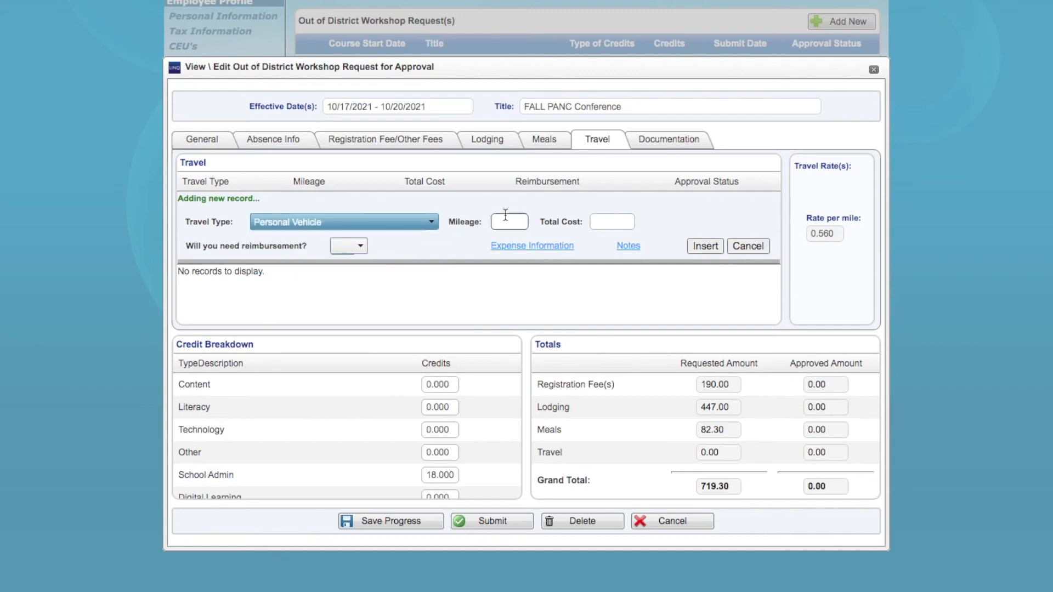
left_click(506, 219)
left_click(360, 246)
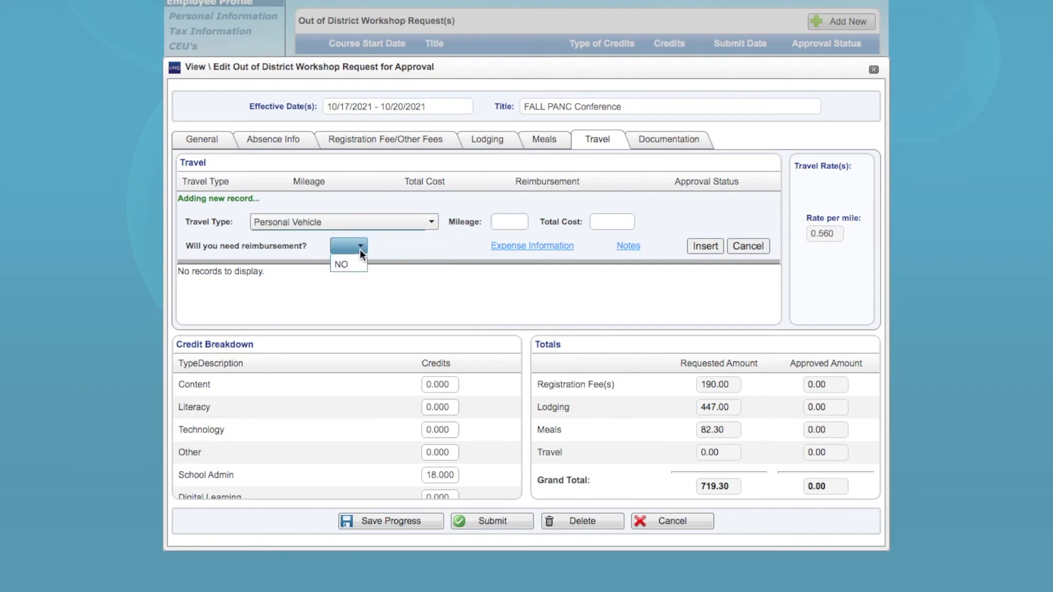
left_click(344, 274)
Set the travel mileage to 694, insert the travel record and save the request's progress.
left_click(509, 221)
type("694")
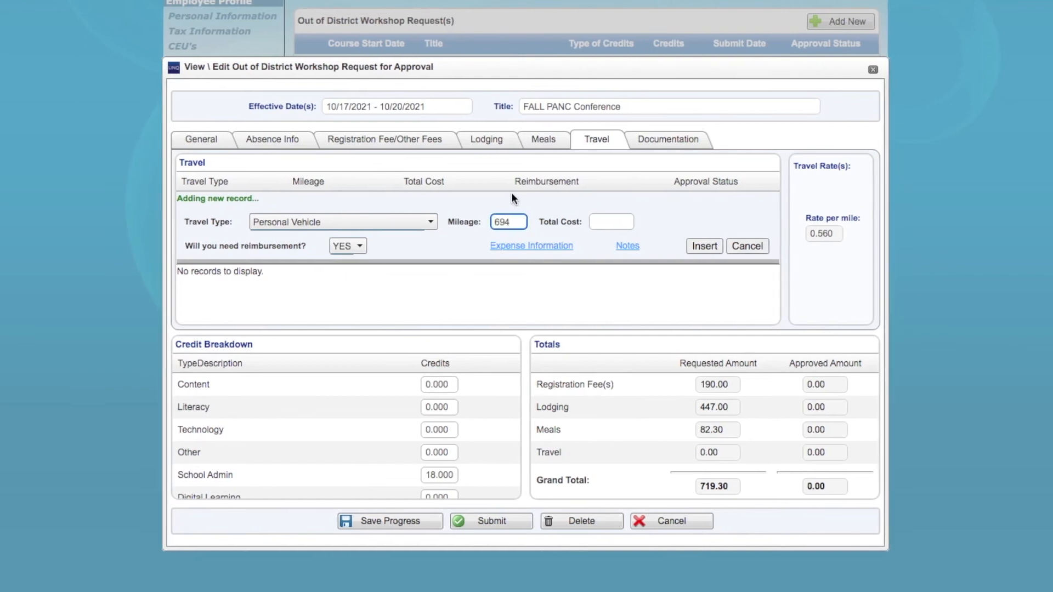
left_click(470, 251)
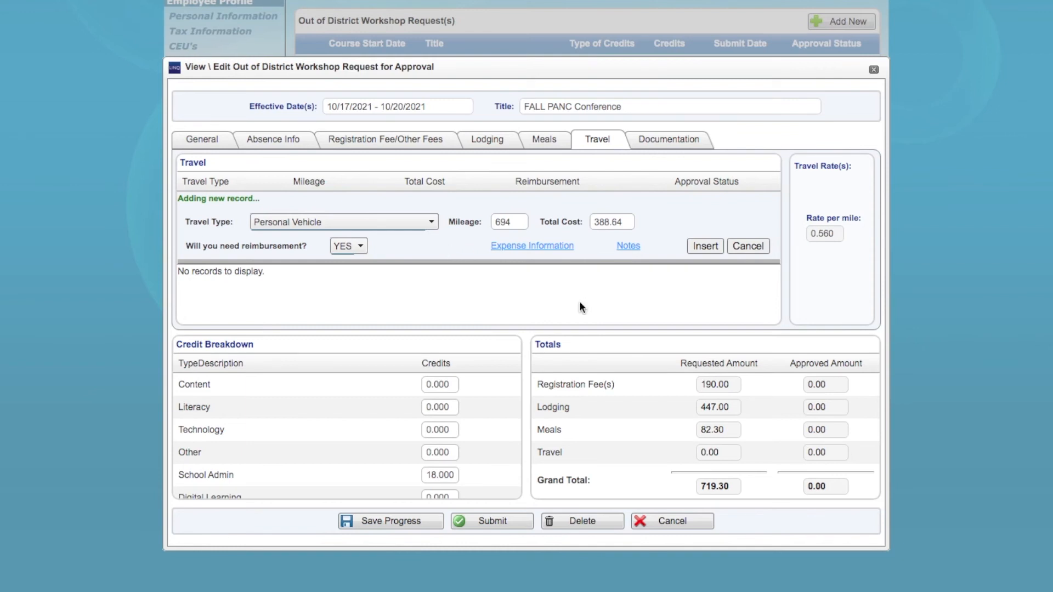
left_click(706, 246)
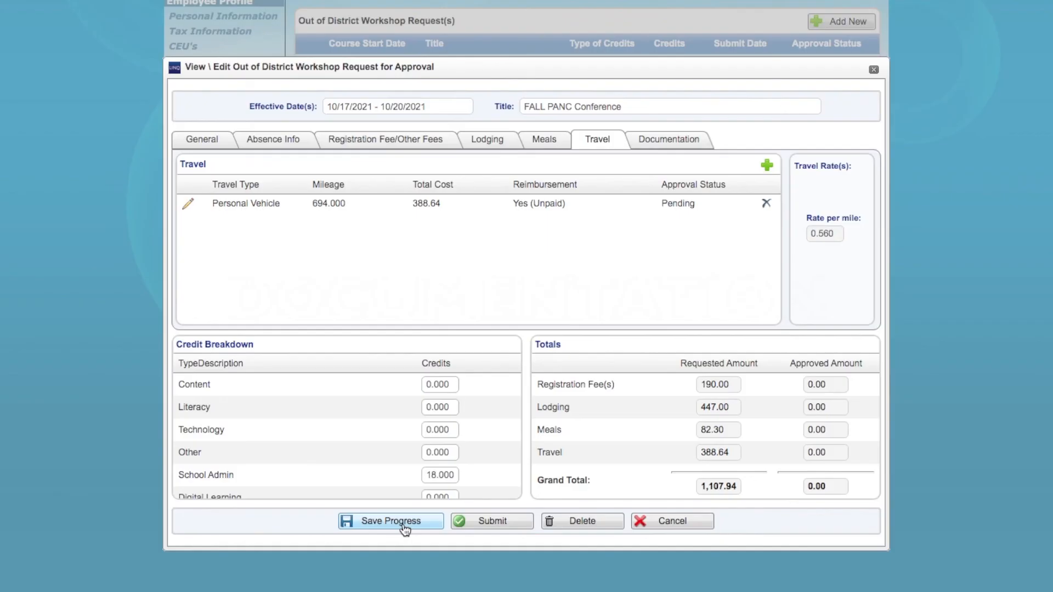
left_click(403, 524)
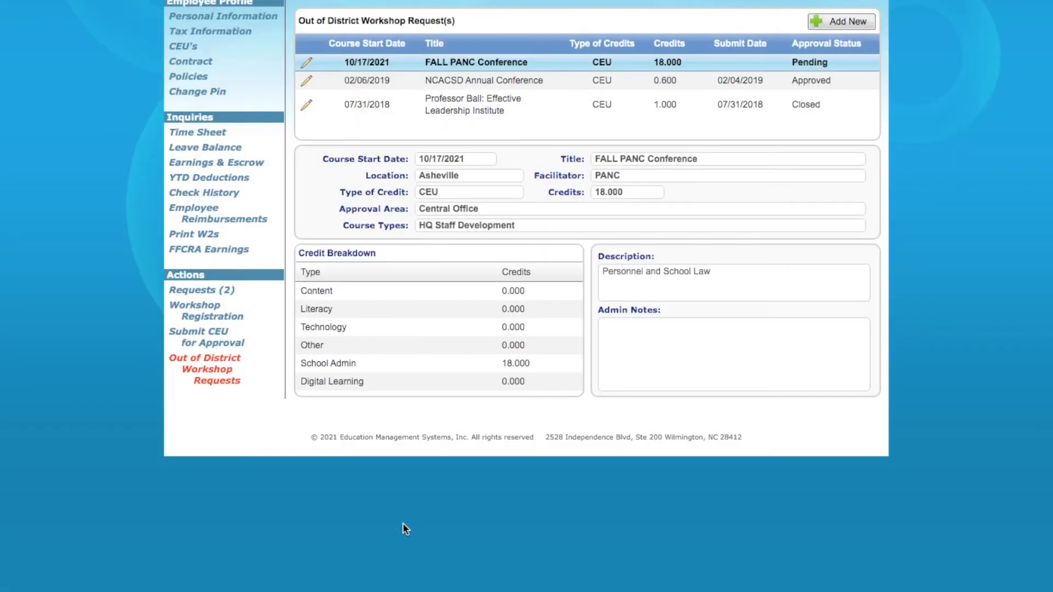
Reopen the FALL PANC Conference request and upload PANC Documentation.pdf from Downloads as a new documentation record.
double_click(619, 62)
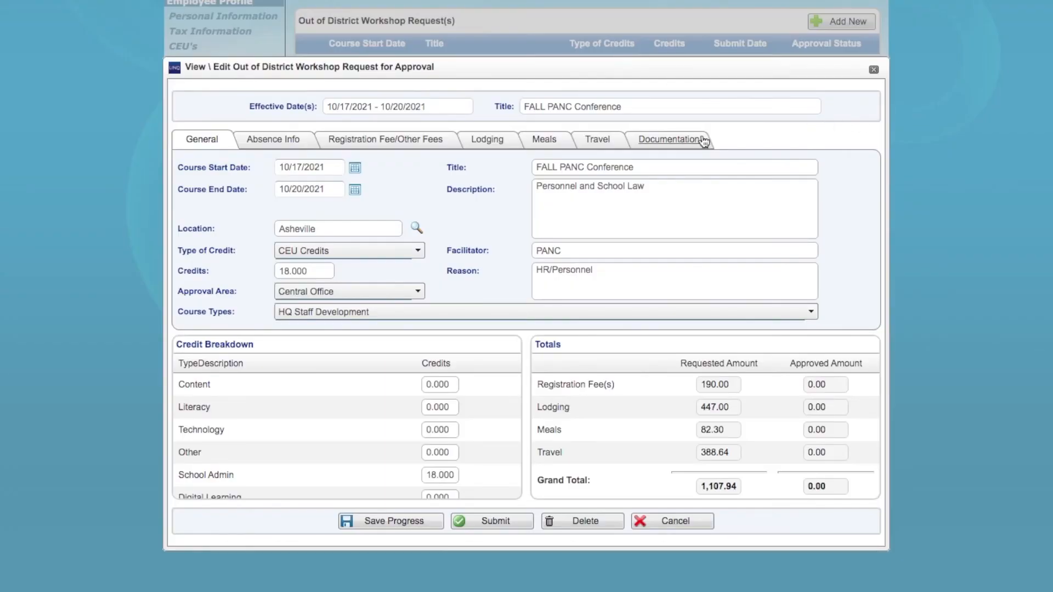
left_click(670, 142)
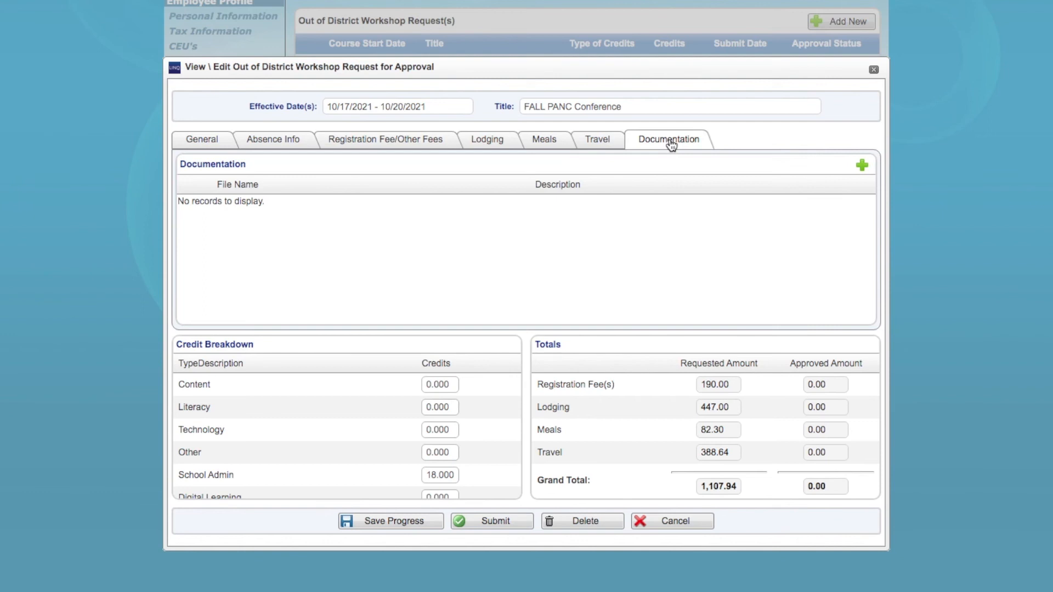
left_click(863, 168)
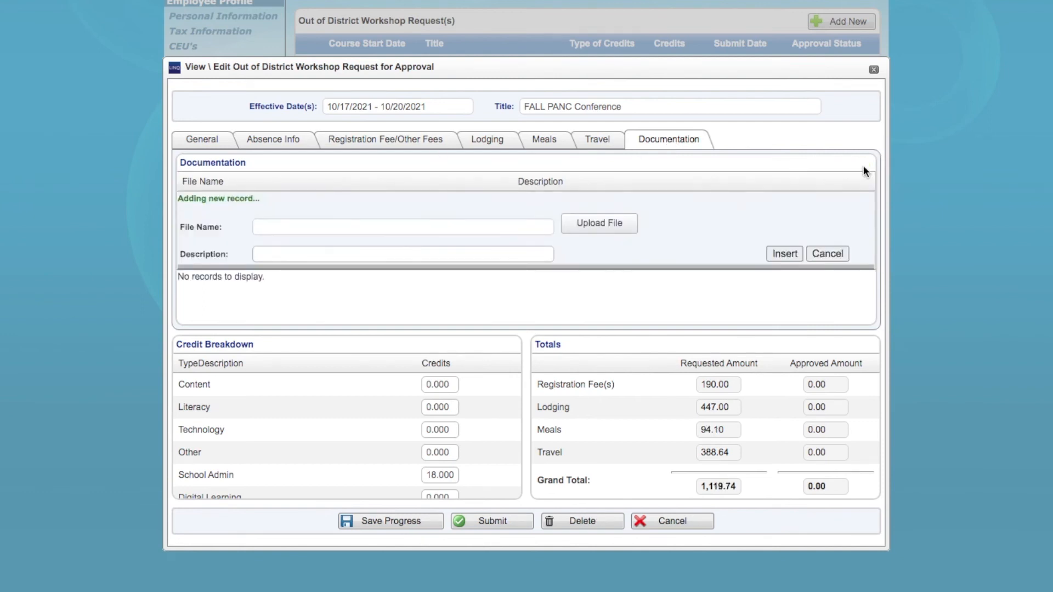
left_click(604, 229)
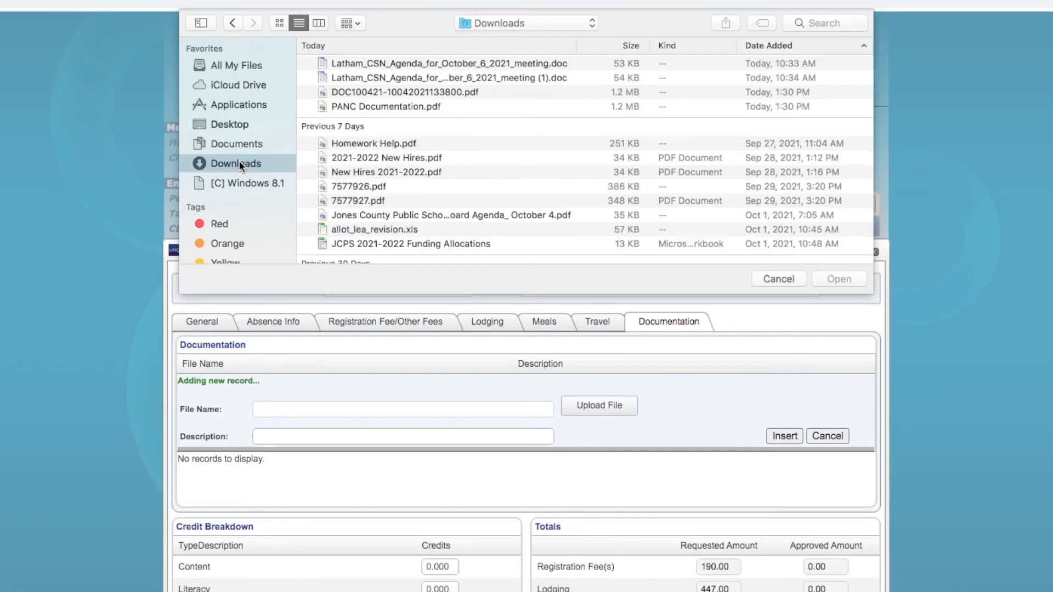
left_click(373, 108)
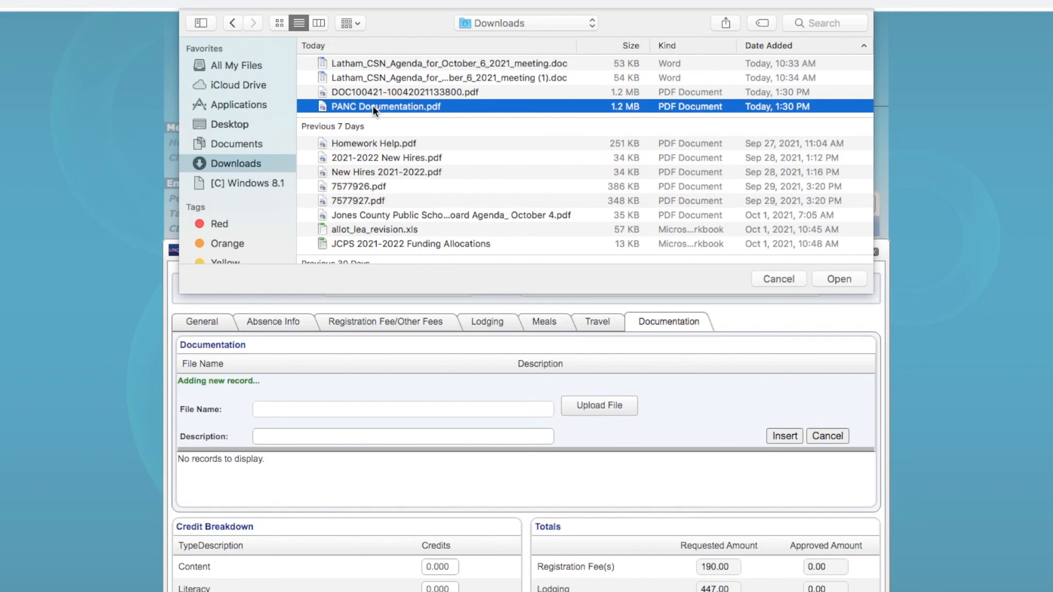
left_click(838, 279)
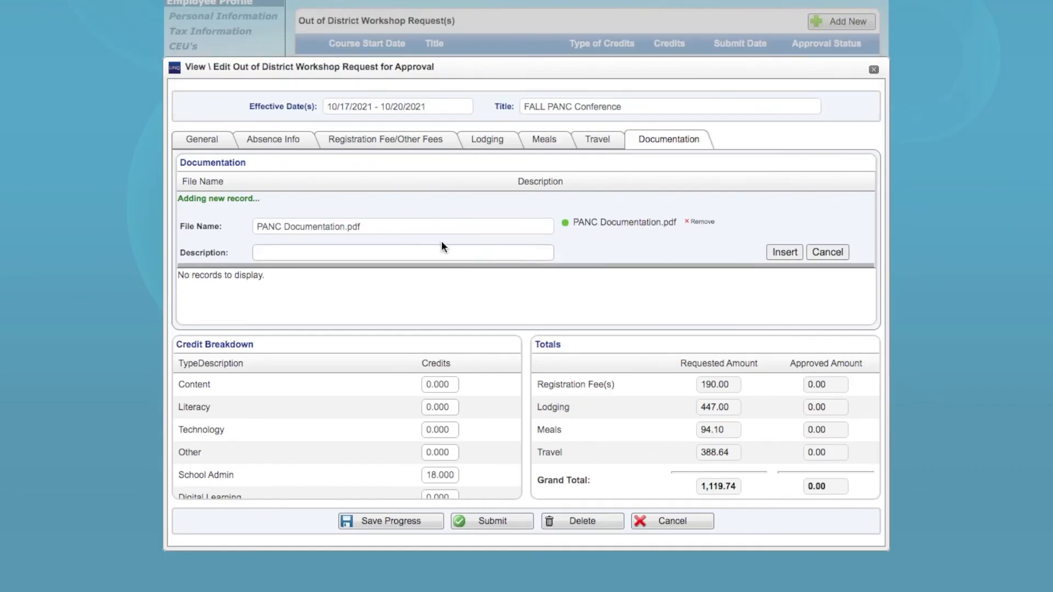
Describe the uploaded file as PANC Documents, insert the documentation record and save the request's progress.
left_click(788, 254)
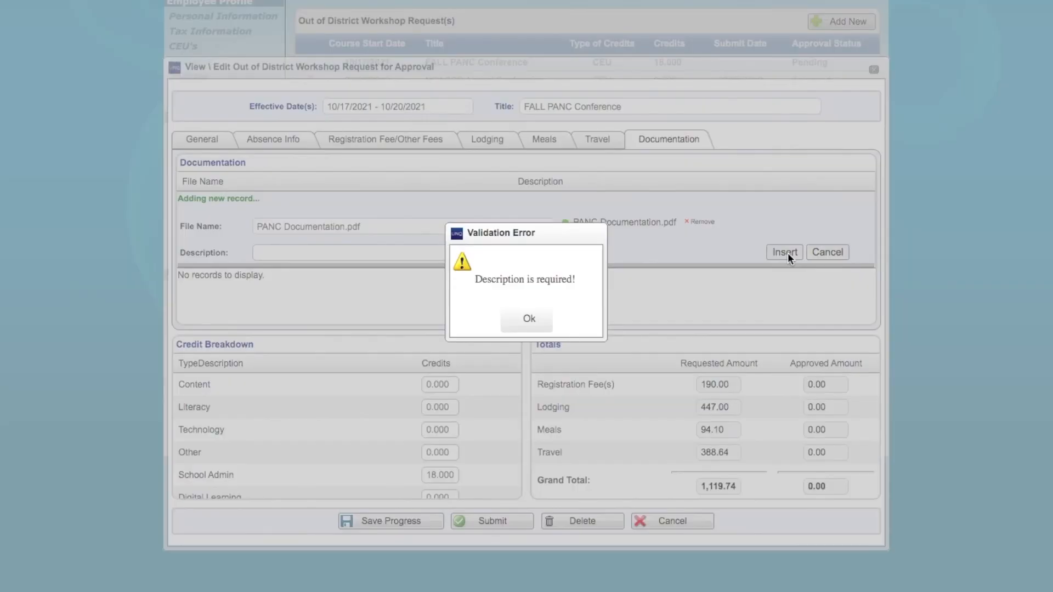
left_click(529, 320)
type("PANC Documents")
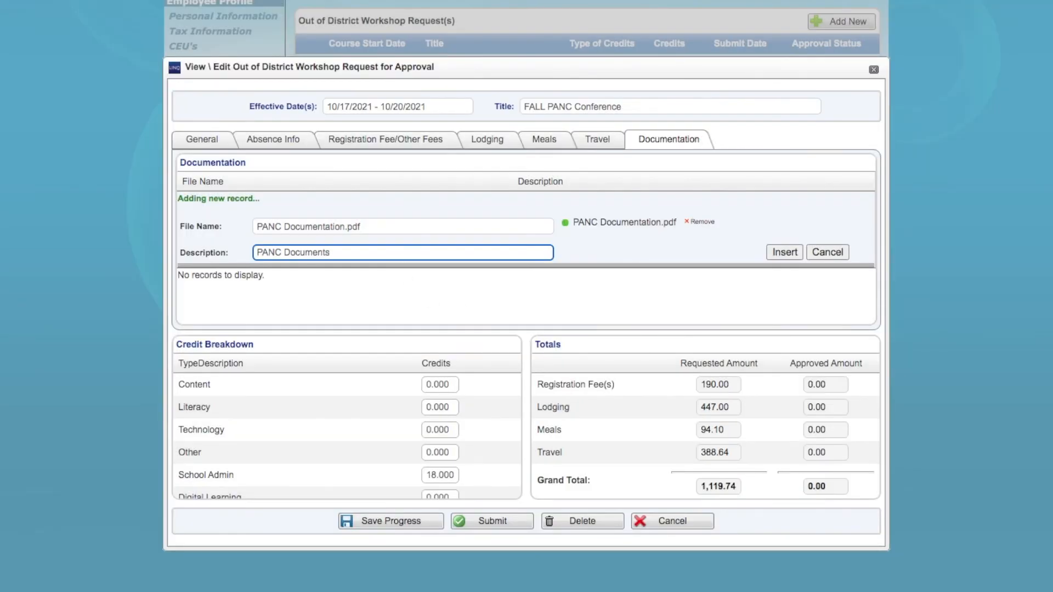
left_click(783, 253)
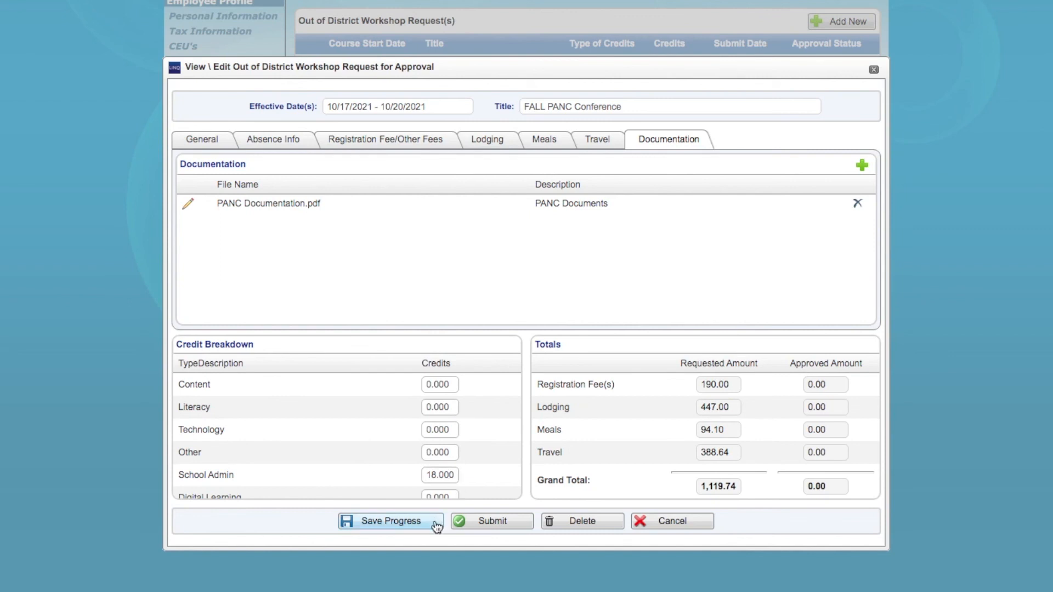
left_click(405, 523)
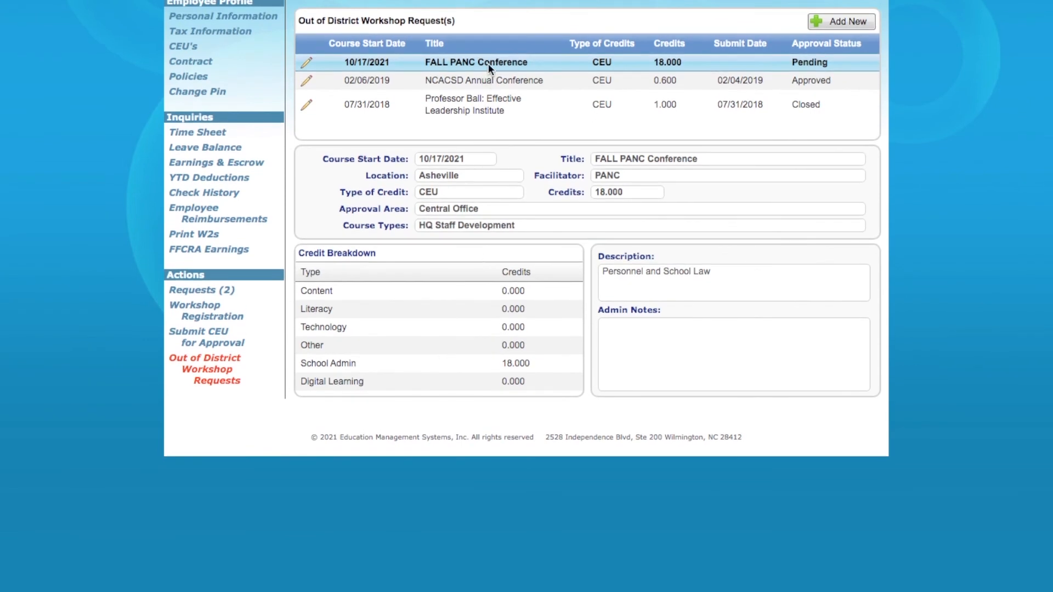
Reopen the FALL PANC Conference request, look over its credit breakdown and submit it for approval.
left_click(488, 64)
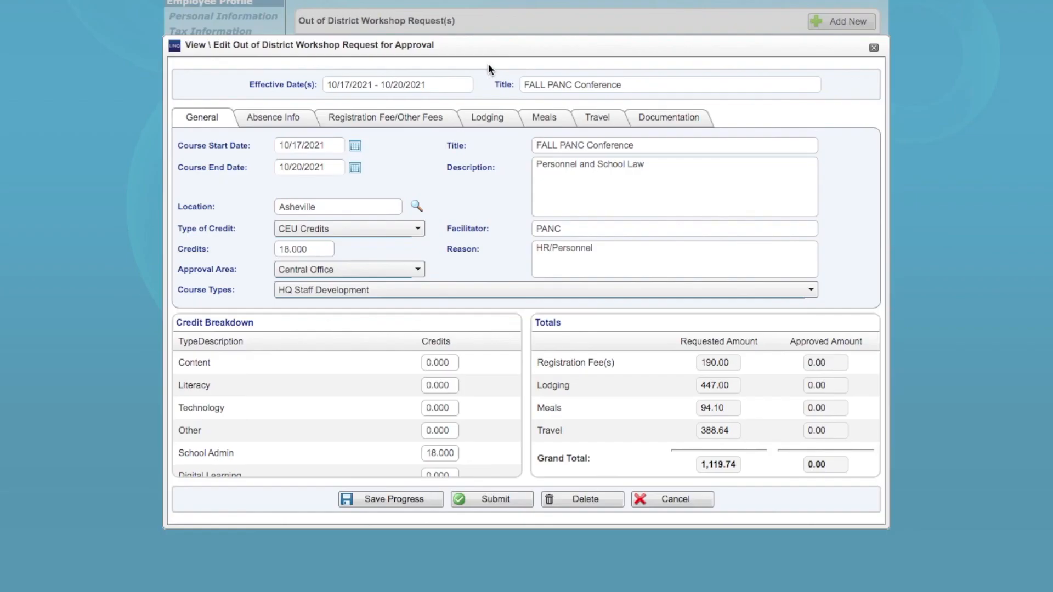
scroll(343, 449, "down", 1)
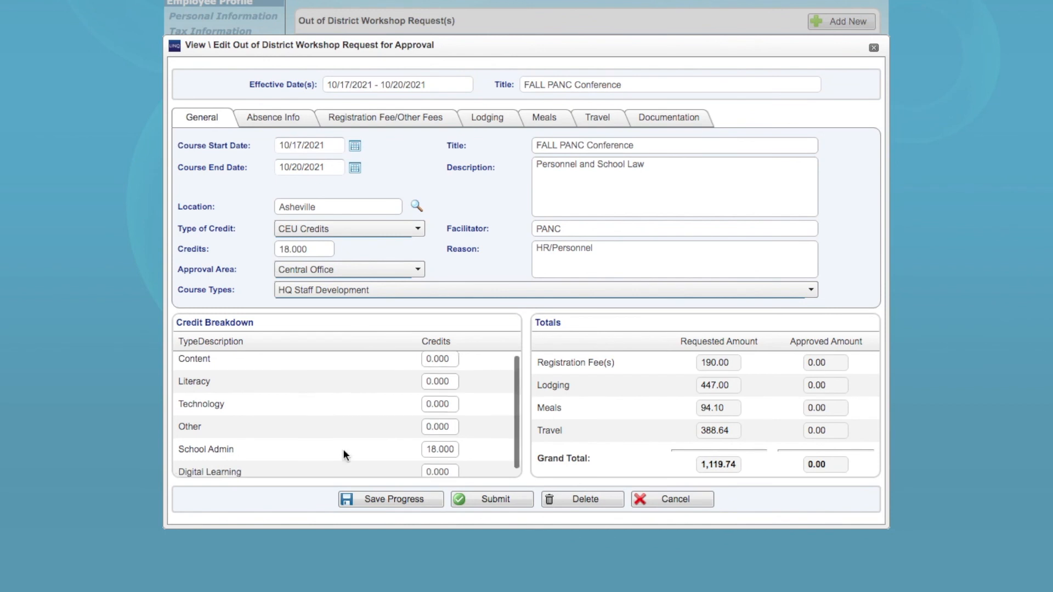
left_click(486, 500)
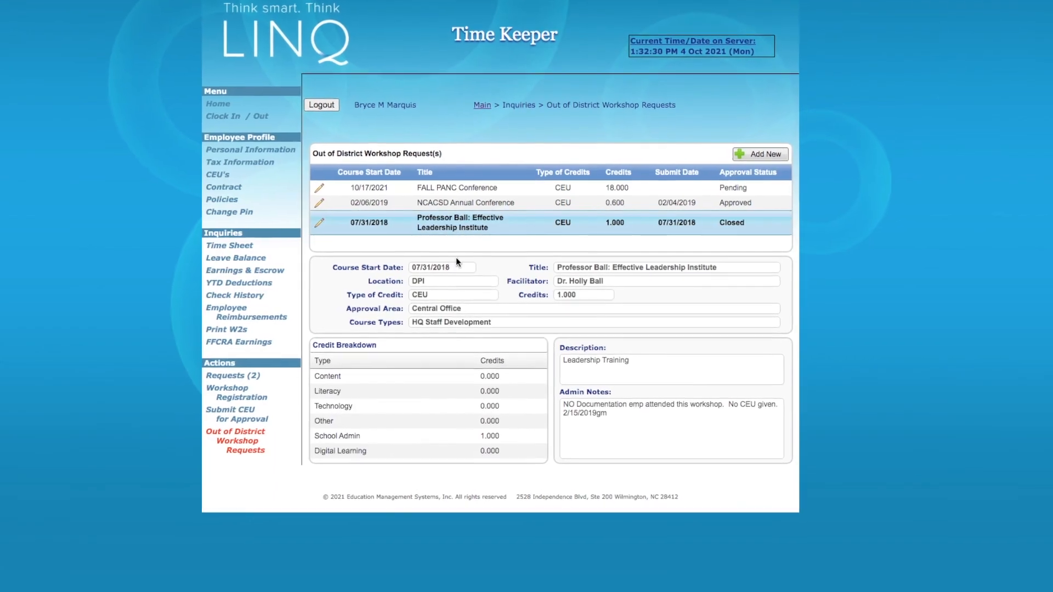